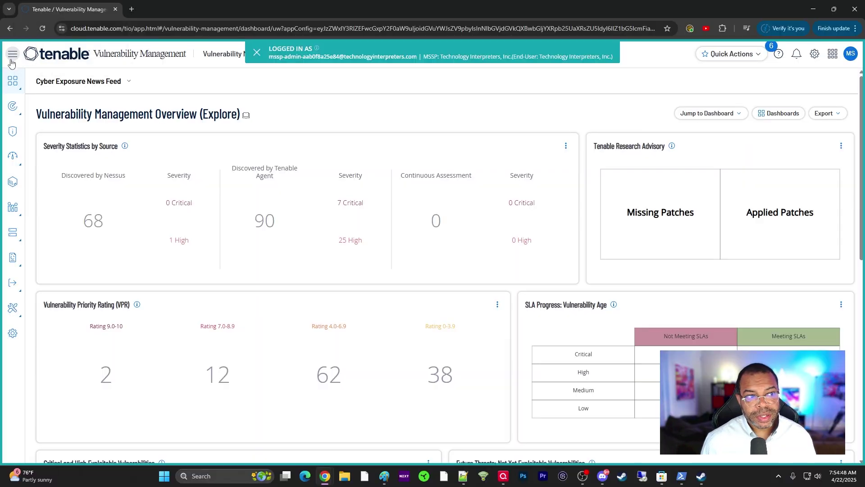
# Step: Go to Scans > Vulnerability Management Scans to list the six My Scans entries
pyautogui.click(13, 56)
pyautogui.moveTo(63, 109)
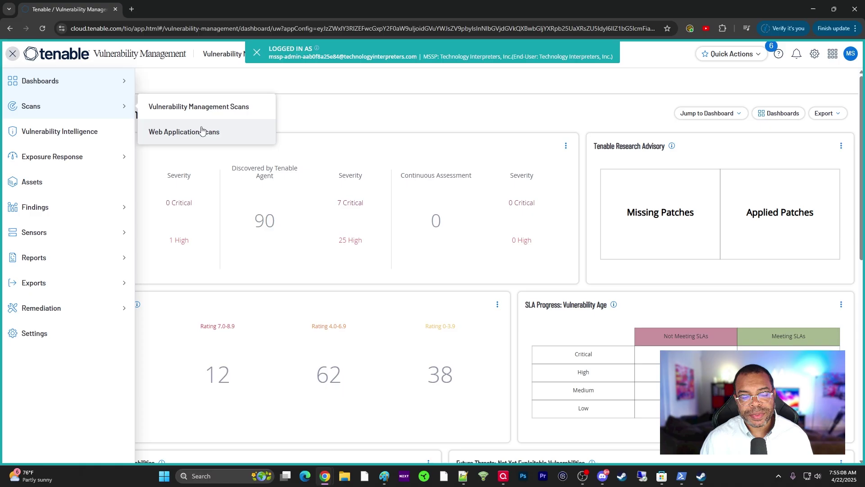
pyautogui.click(202, 108)
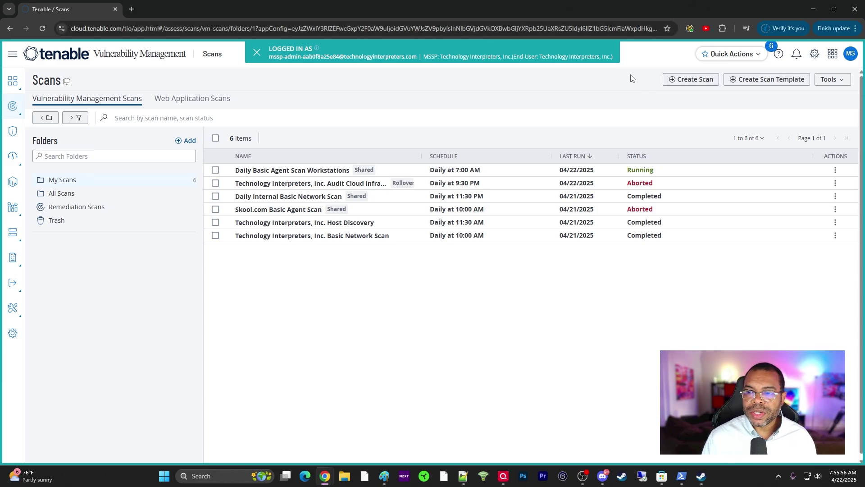
# Step: Start a new scan and compare Nessus Agent and Nessus Scanner templates, ending on Nessus Agent
pyautogui.click(693, 81)
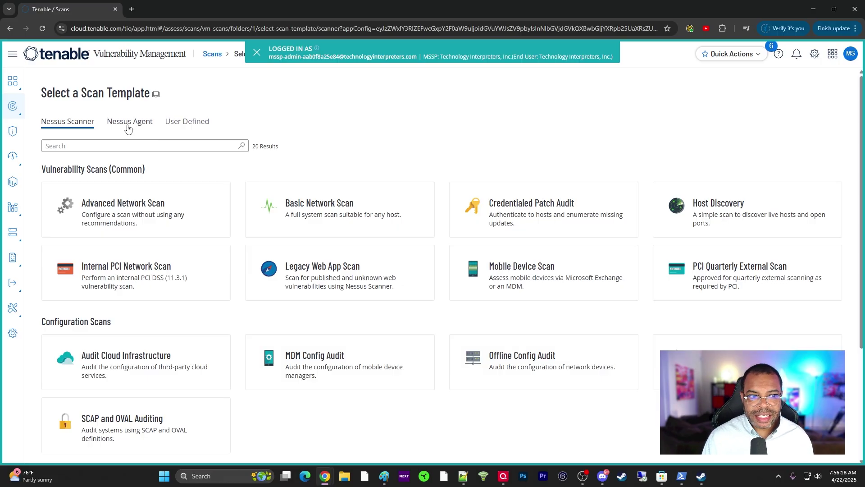
pyautogui.click(128, 127)
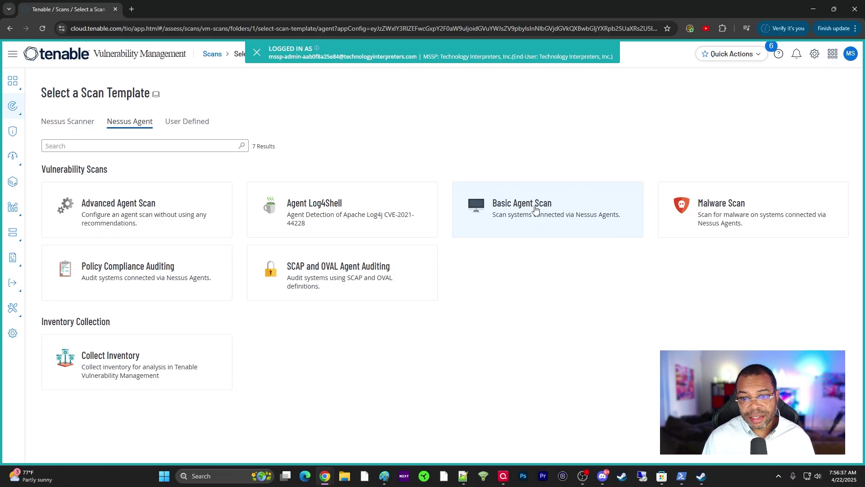
pyautogui.click(53, 128)
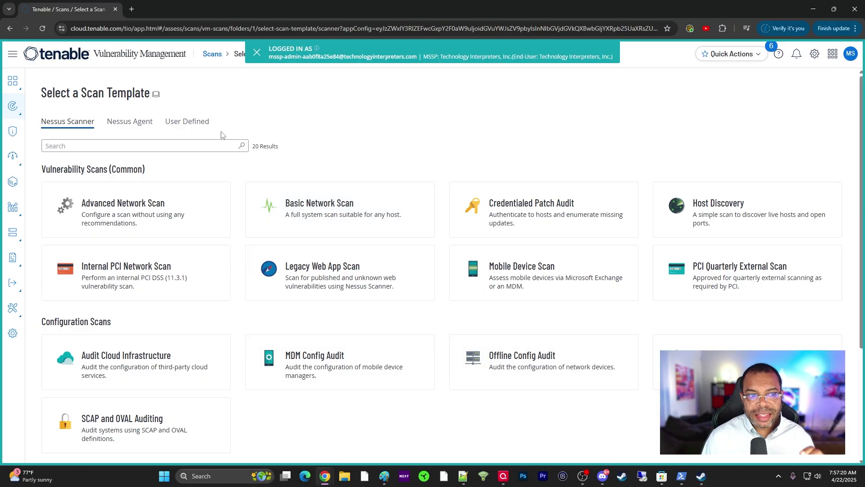
pyautogui.click(134, 122)
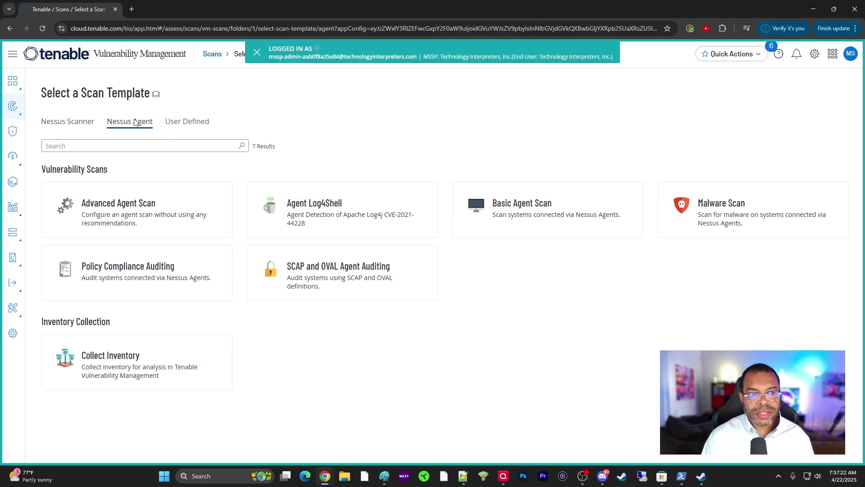
pyautogui.click(527, 206)
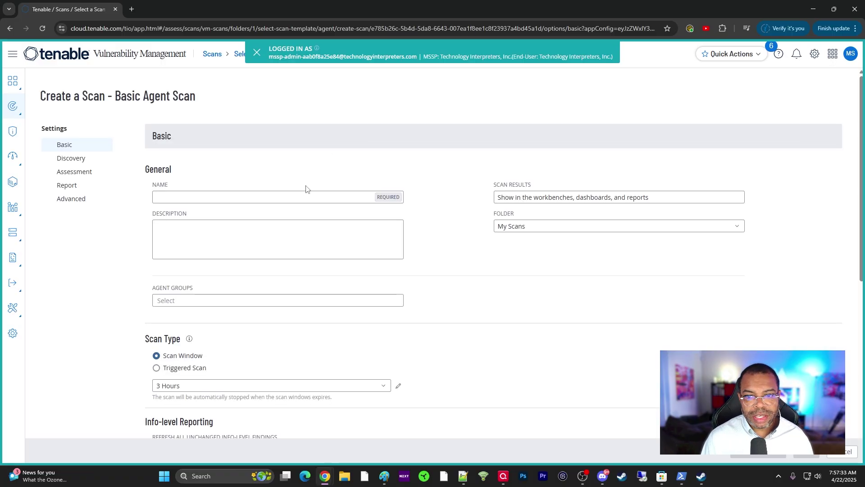
pyautogui.click(259, 196)
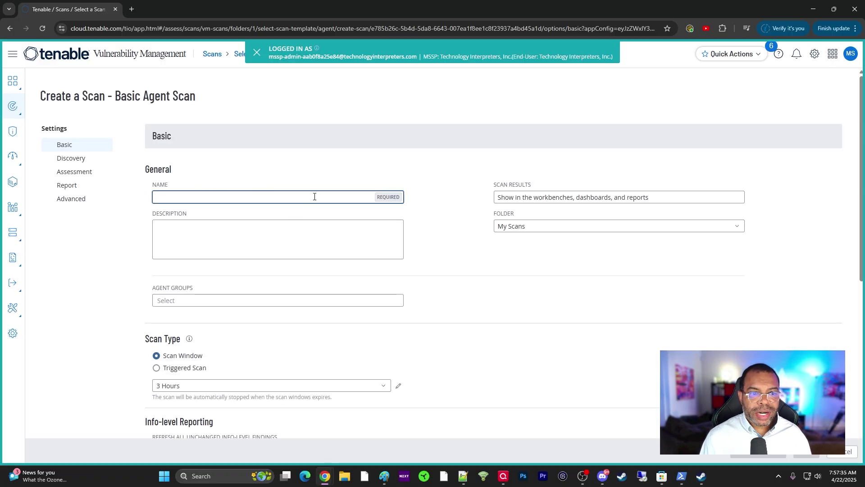
pyautogui.scroll(-2, 252, 203)
pyautogui.click(210, 210)
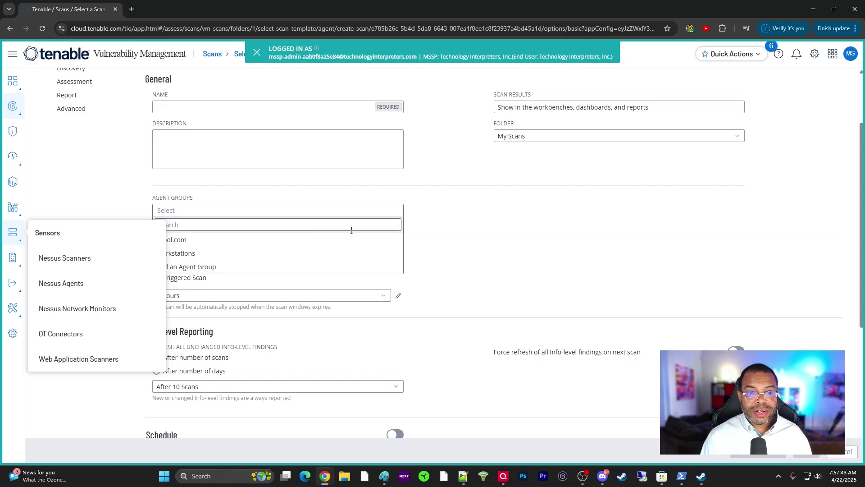
pyautogui.click(206, 213)
pyautogui.click(206, 214)
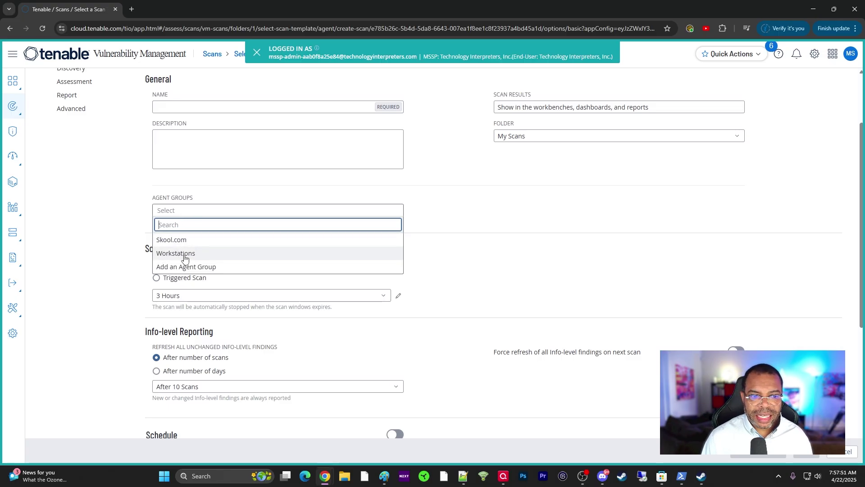
pyautogui.click(171, 211)
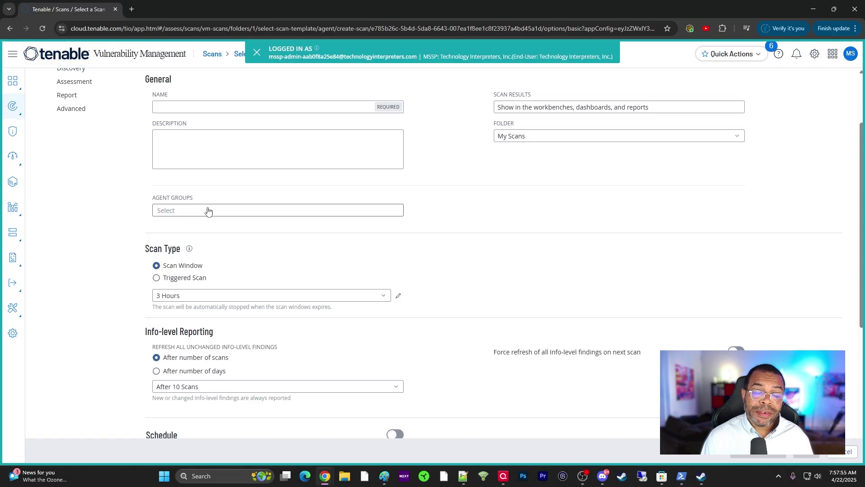
# Step: Check the existing agent groups under Sensors > Nessus Agents > Agent Groups
pyautogui.click(18, 234)
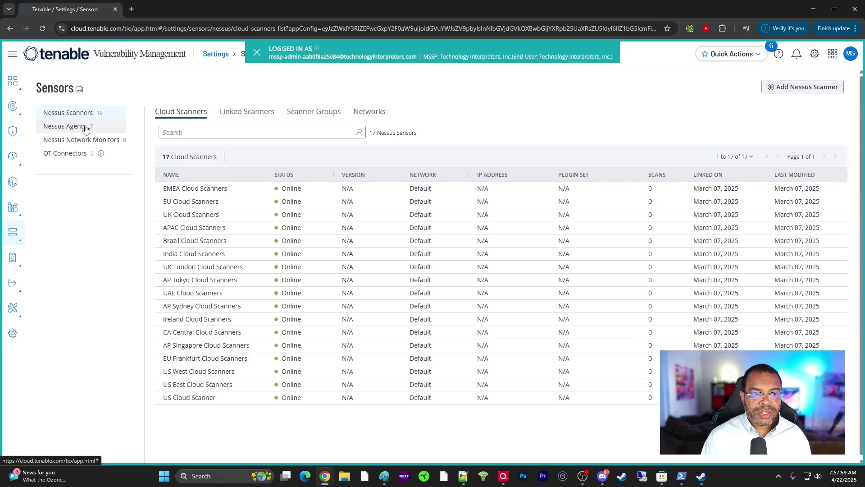
pyautogui.click(86, 127)
pyautogui.click(234, 112)
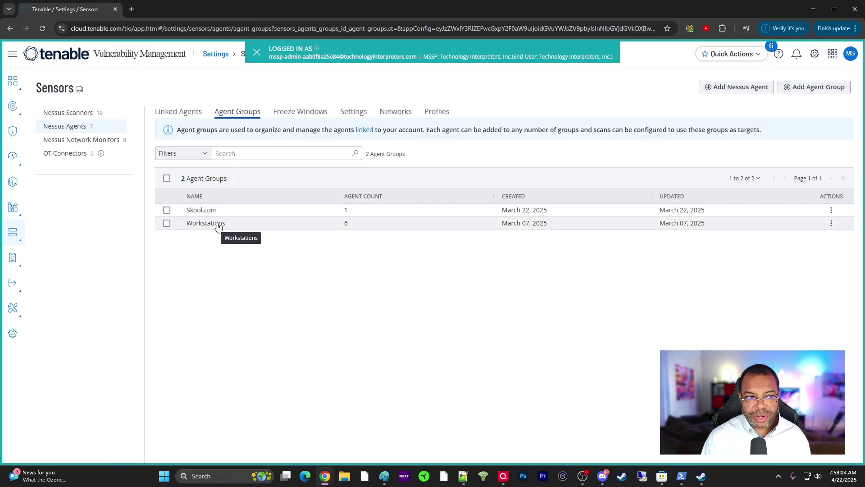
# Step: Return to Scans, switching between Web Application and Vulnerability Management scan lists
pyautogui.click(14, 56)
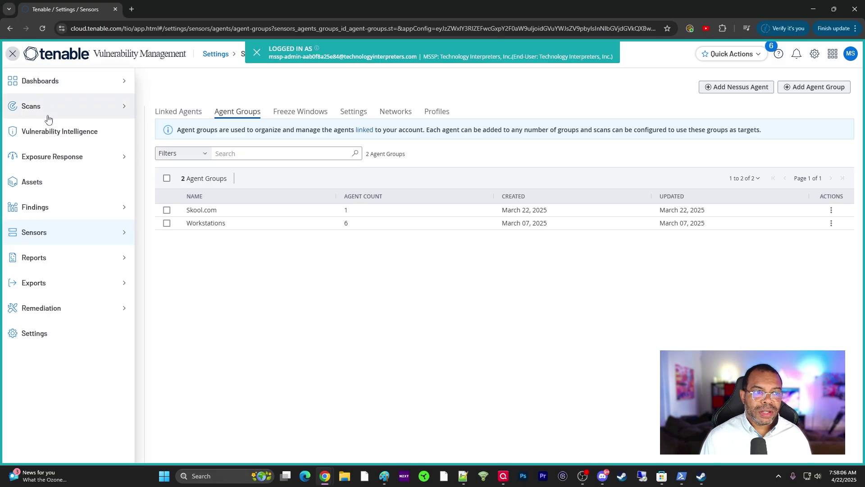
pyautogui.click(87, 102)
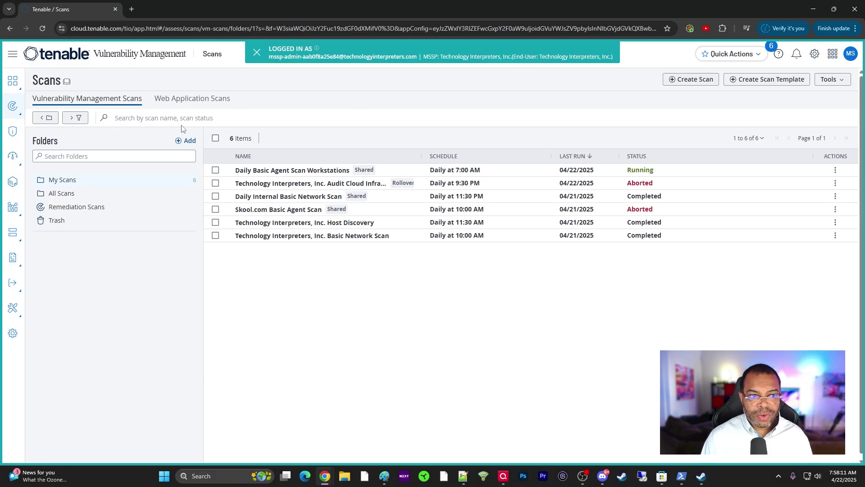
pyautogui.click(178, 98)
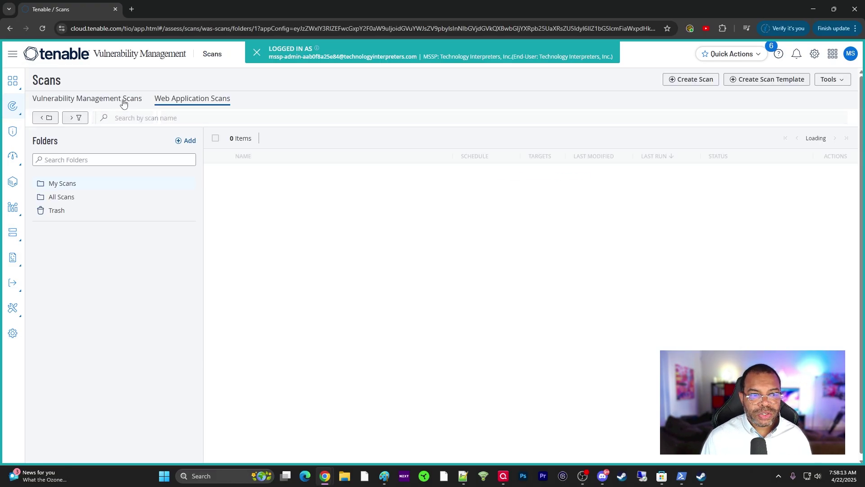
pyautogui.click(123, 103)
pyautogui.click(168, 101)
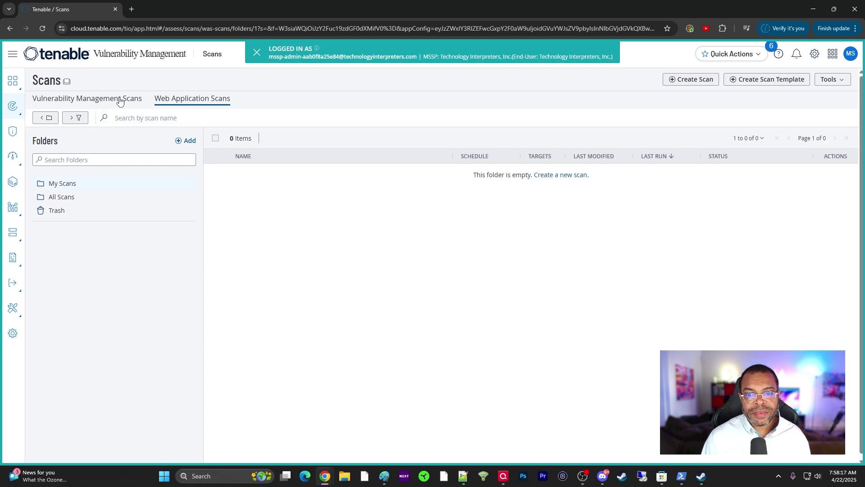
pyautogui.click(120, 100)
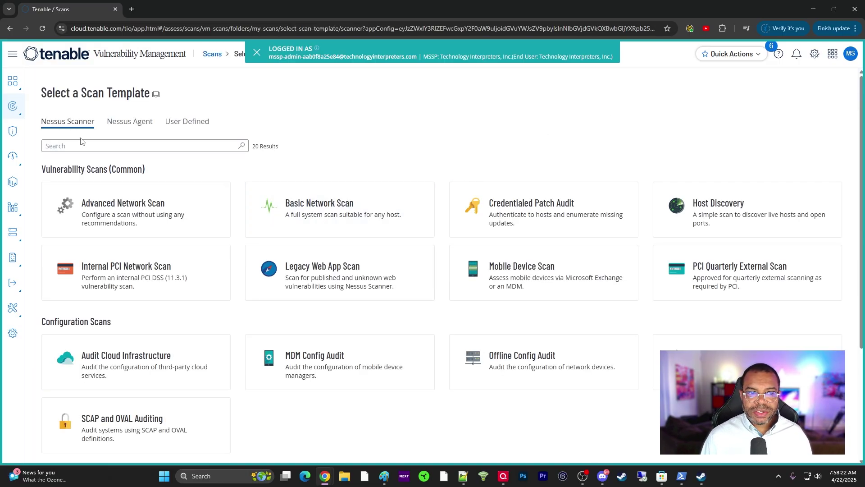
# Step: Start a Basic Agent Scan, keep its Scan Window at 3 Hours, and reach the Schedule section
pyautogui.click(131, 126)
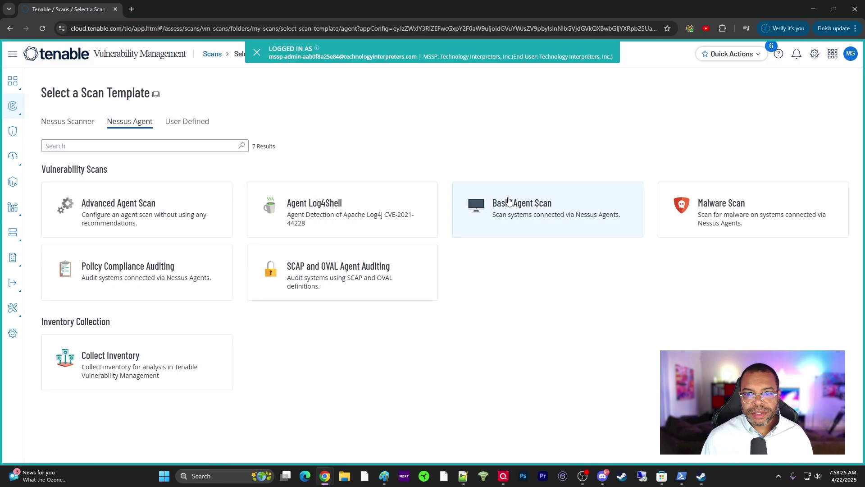
pyautogui.click(509, 195)
pyautogui.scroll(-1, 217, 254)
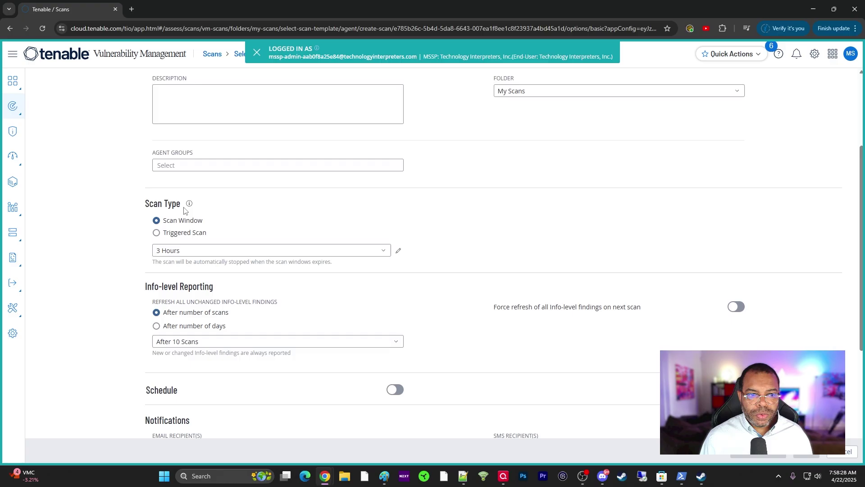
pyautogui.click(199, 252)
pyautogui.click(224, 250)
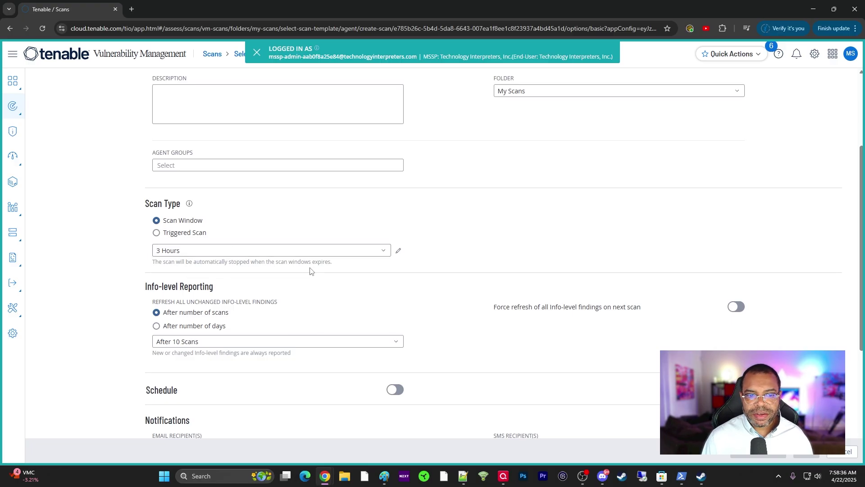
pyautogui.scroll(-1, 309, 275)
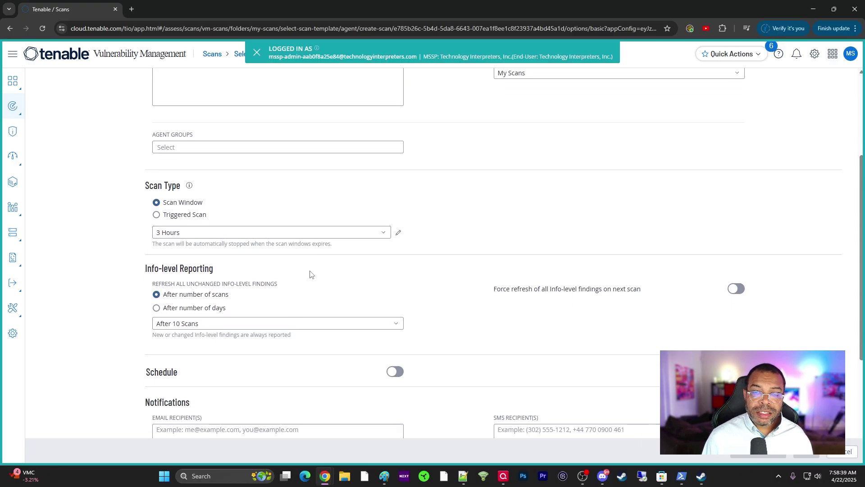
pyautogui.scroll(1, 302, 282)
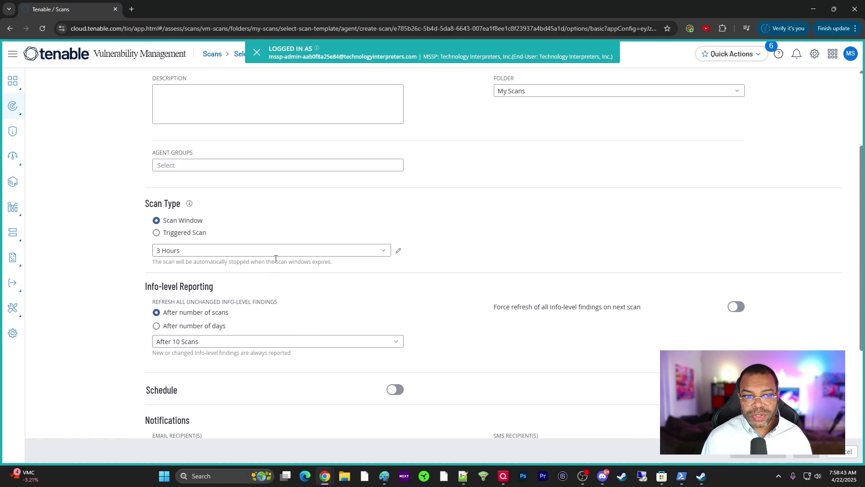
pyautogui.scroll(-1, 277, 259)
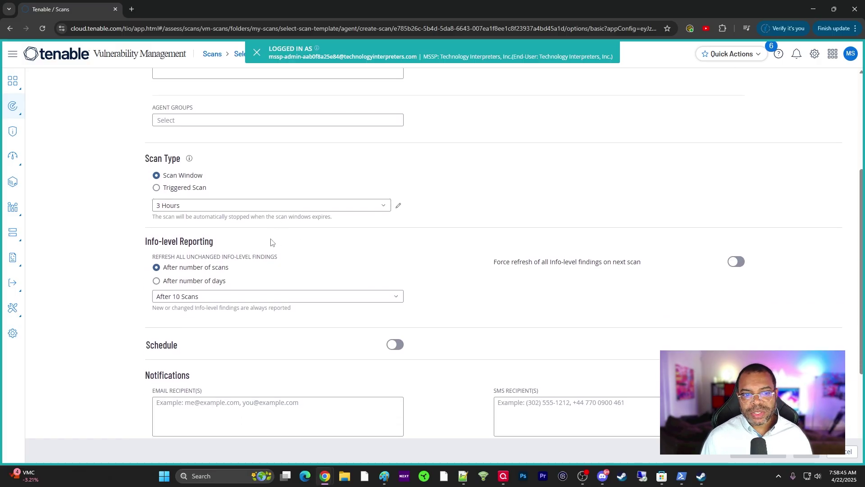
pyautogui.scroll(-1, 272, 243)
pyautogui.scroll(2, 203, 250)
pyautogui.click(187, 251)
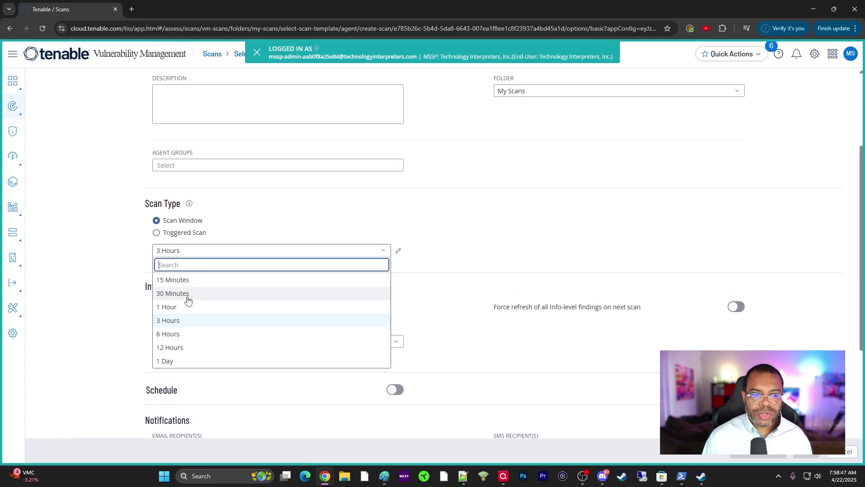
pyautogui.click(423, 233)
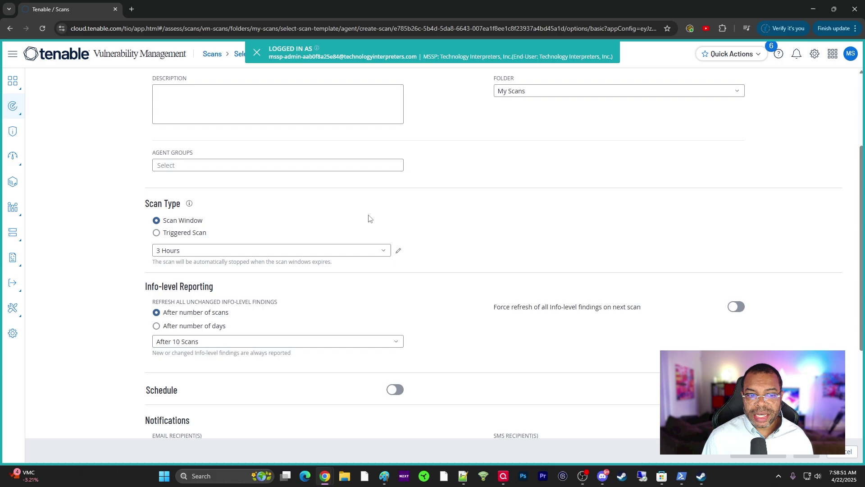
pyautogui.scroll(-2, 325, 254)
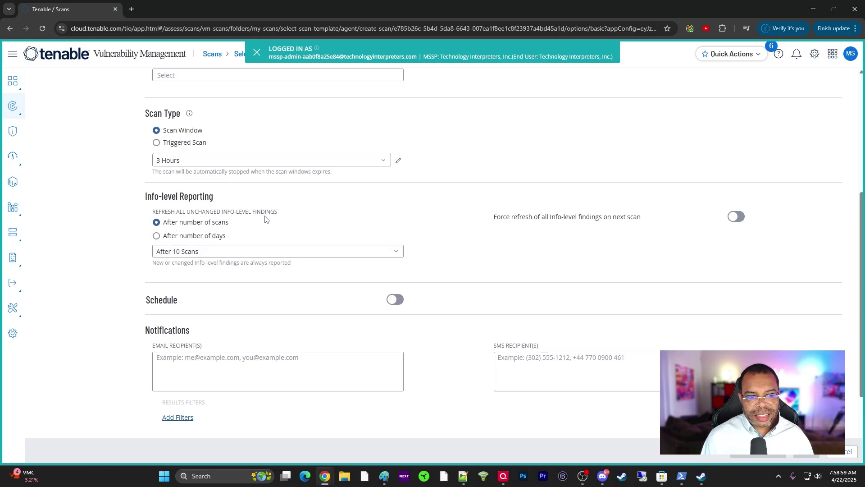
pyautogui.scroll(-2, 266, 220)
# Step: Enable scheduling and set the frequency to Weekly, then change it to Daily
pyautogui.click(393, 210)
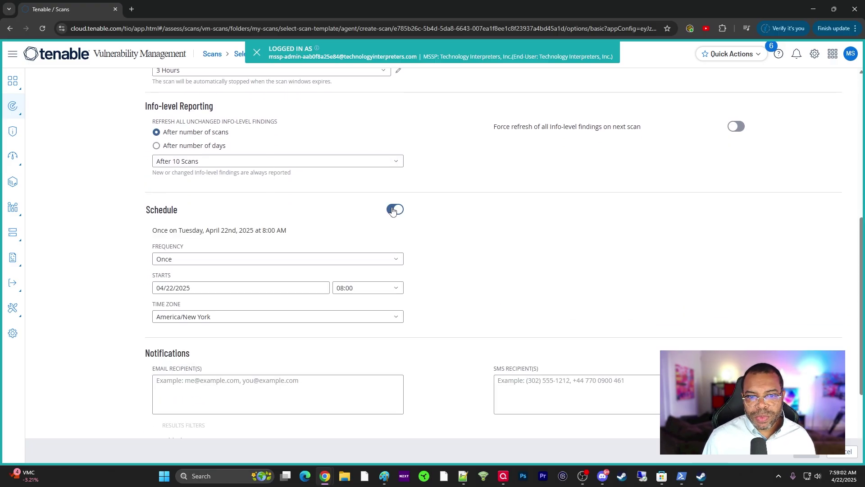
pyautogui.click(218, 262)
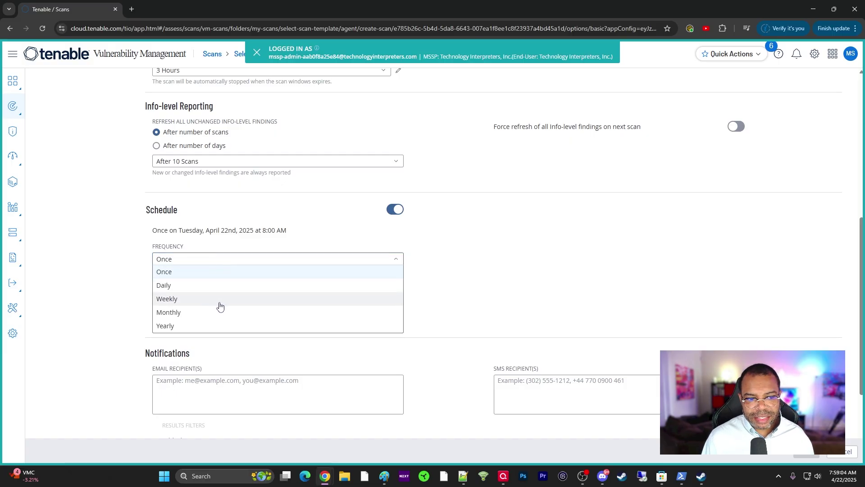
pyautogui.click(218, 300)
pyautogui.click(207, 263)
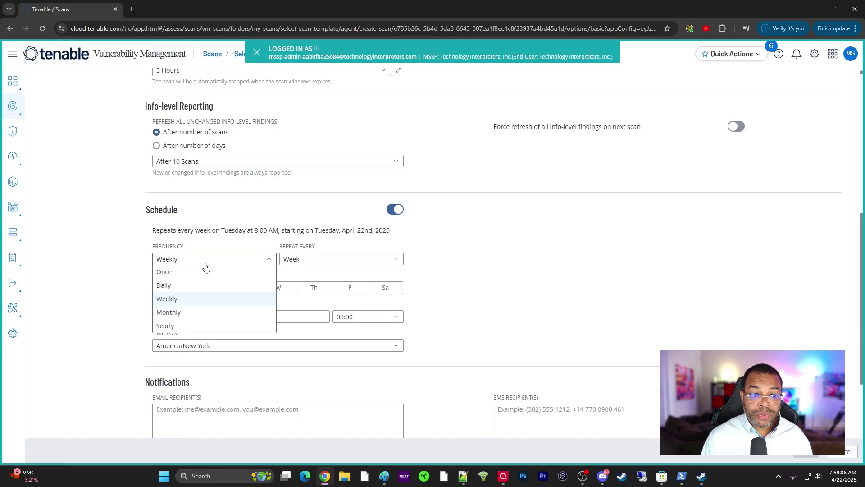
pyautogui.click(198, 289)
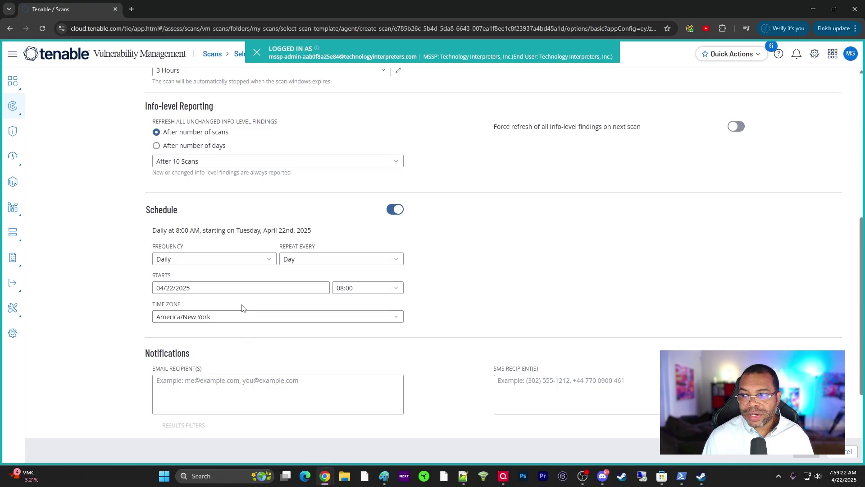
# Step: Confirm Daily frequency, Repeat Every Day, and an 08:00 start time
pyautogui.click(228, 265)
pyautogui.click(289, 259)
pyautogui.click(290, 259)
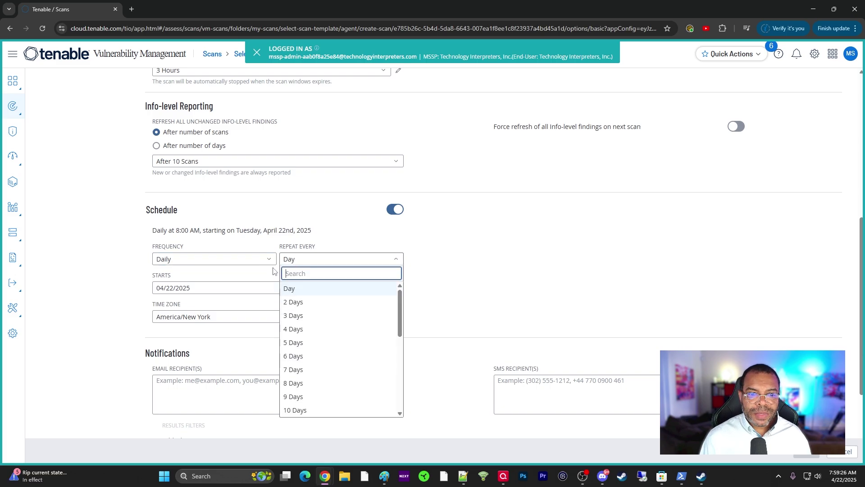
pyautogui.click(274, 270)
pyautogui.click(357, 291)
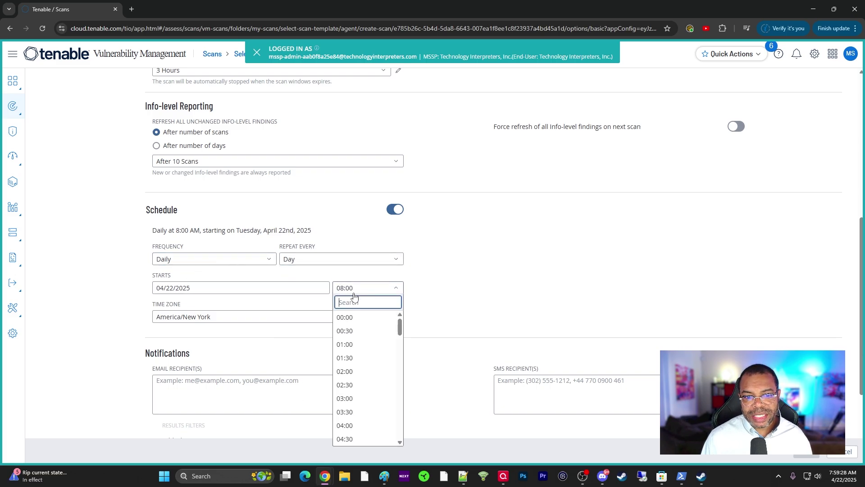
pyautogui.scroll(-5, 356, 367)
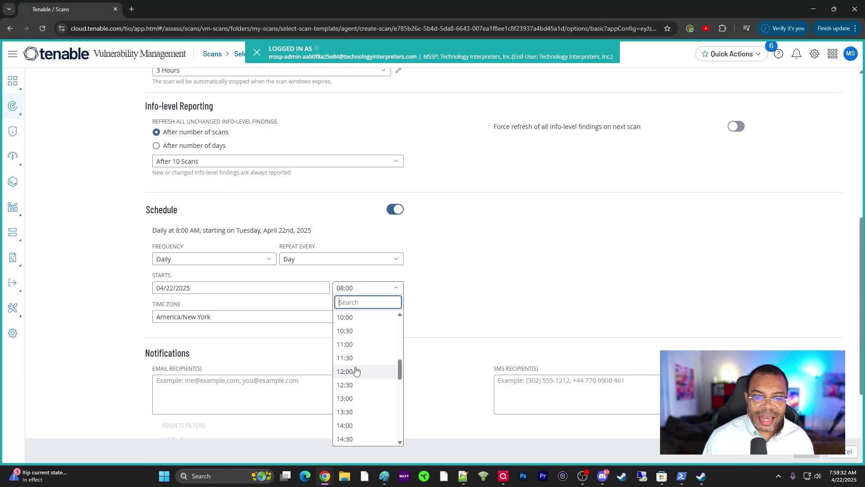
pyautogui.scroll(2, 355, 374)
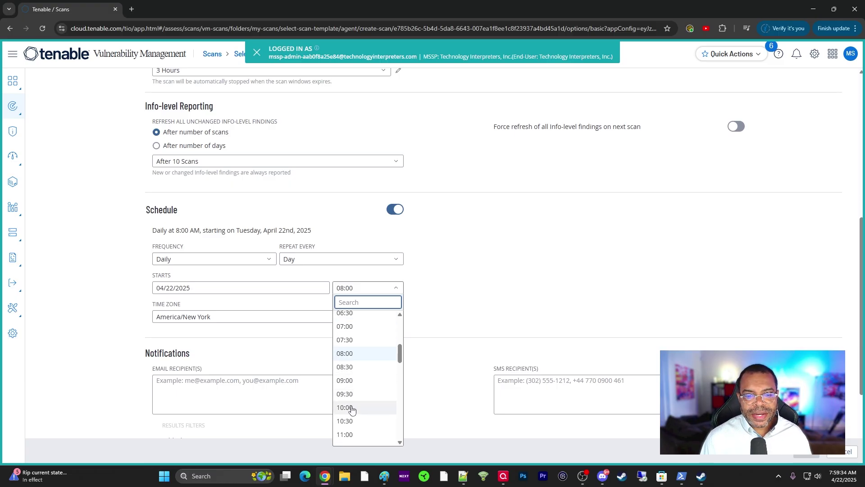
pyautogui.click(429, 305)
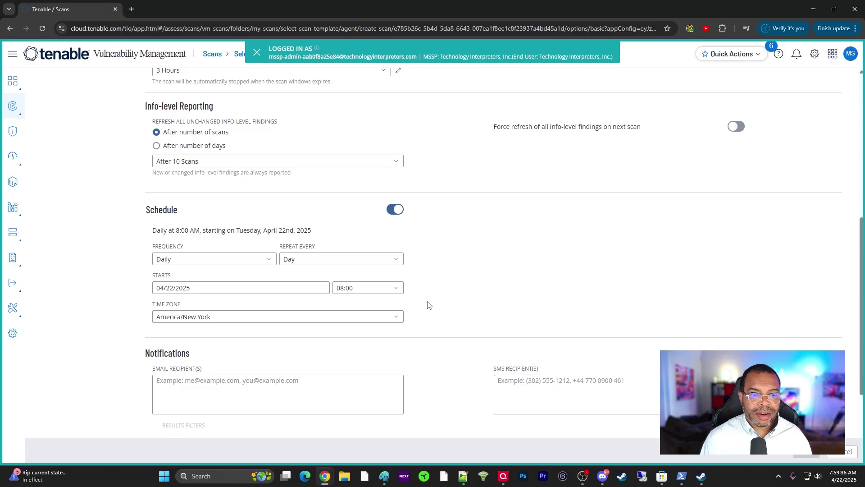
pyautogui.scroll(-2, 428, 306)
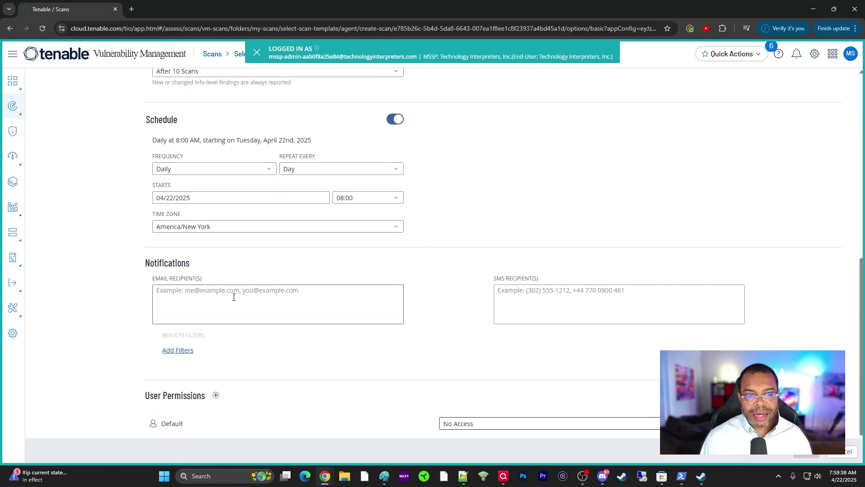
pyautogui.click(232, 296)
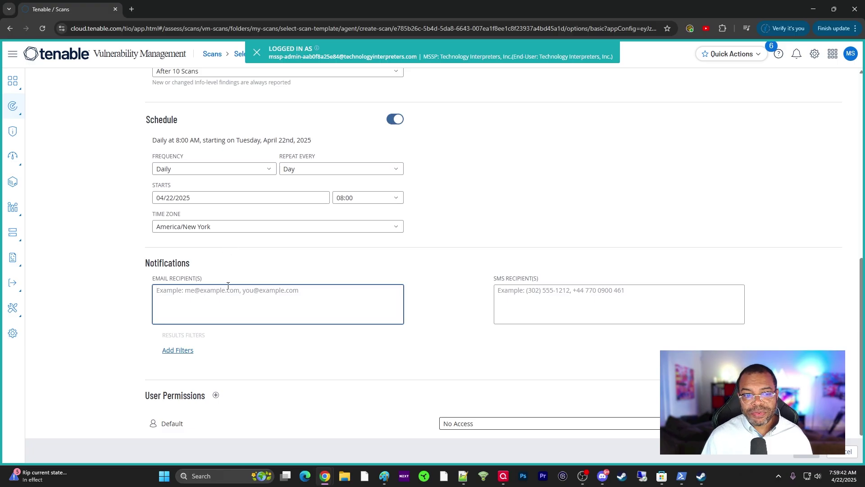
pyautogui.click(497, 305)
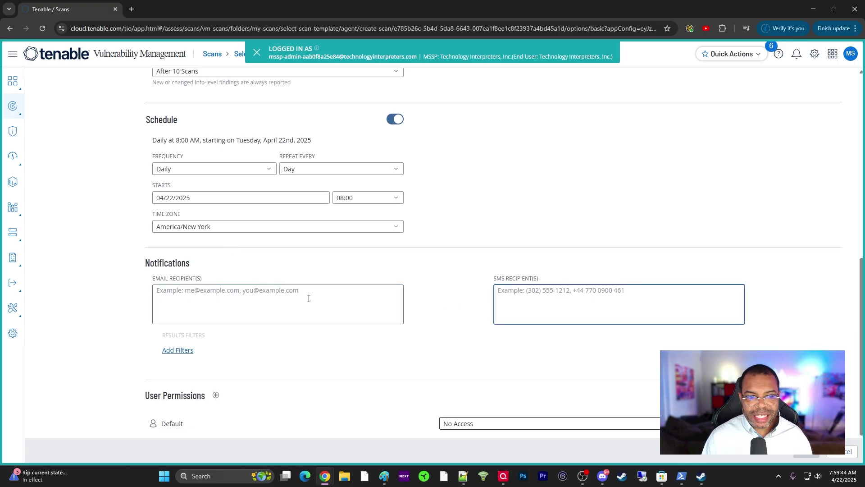
pyautogui.click(243, 302)
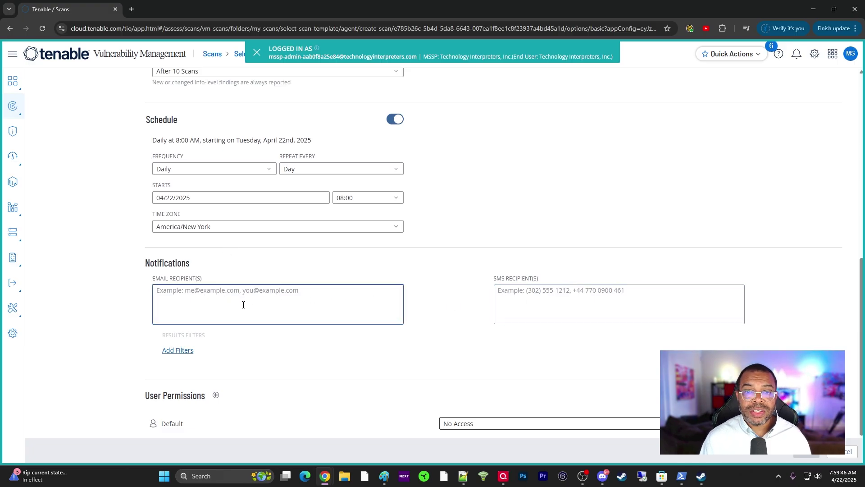
pyautogui.click(543, 294)
pyautogui.click(296, 303)
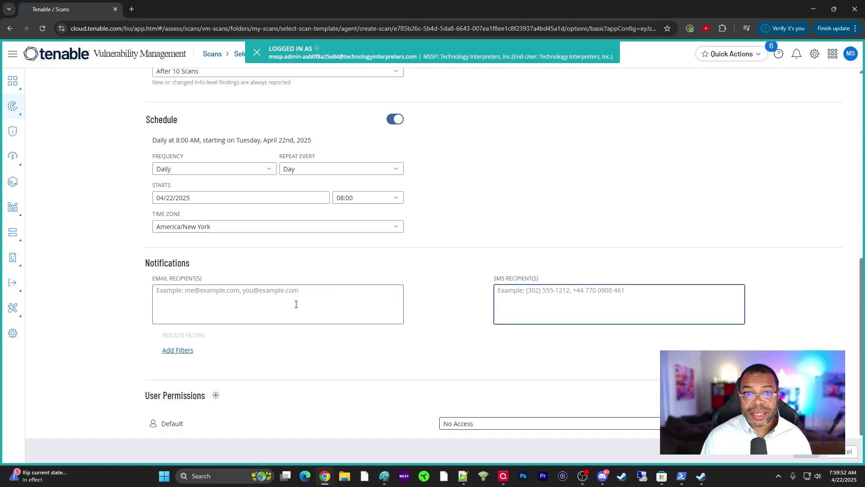
pyautogui.scroll(-1, 334, 283)
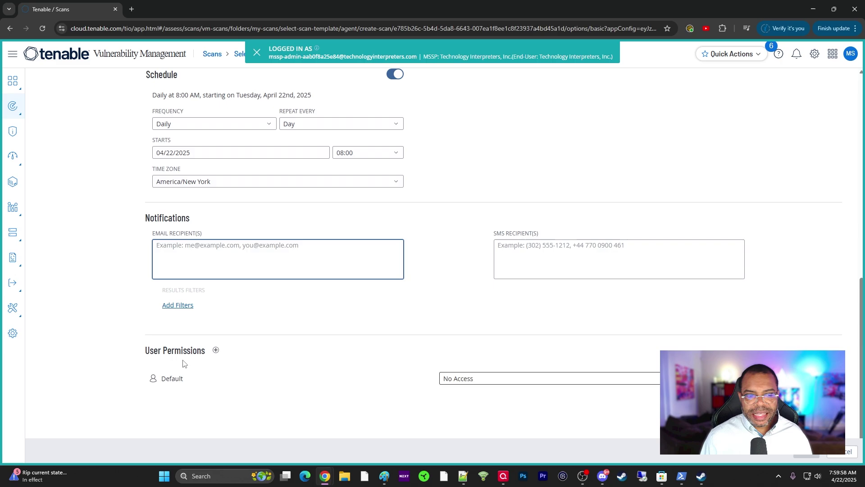
pyautogui.click(477, 383)
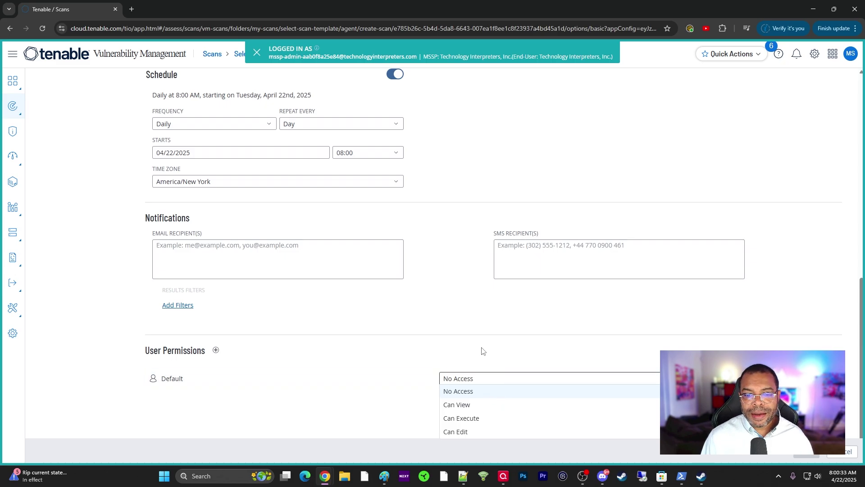
# Step: Return to the dashboard, then navigate back to Vulnerability Management Scans
pyautogui.scroll(15, 458, 304)
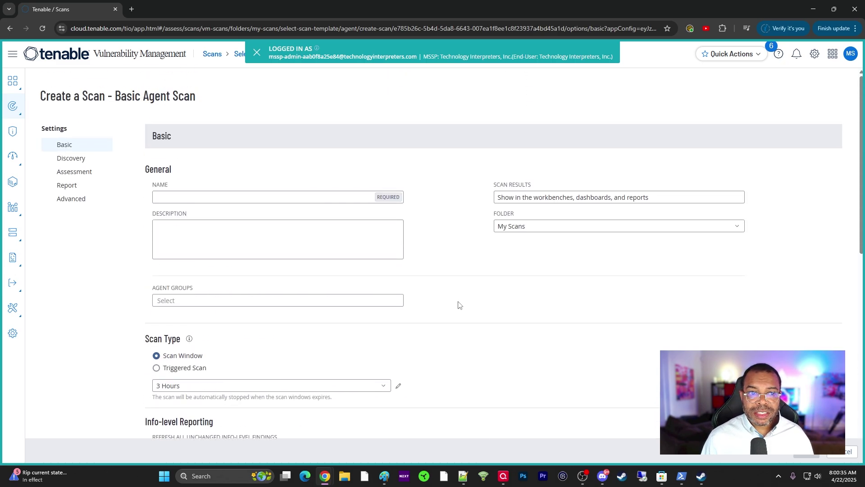
pyautogui.click(62, 54)
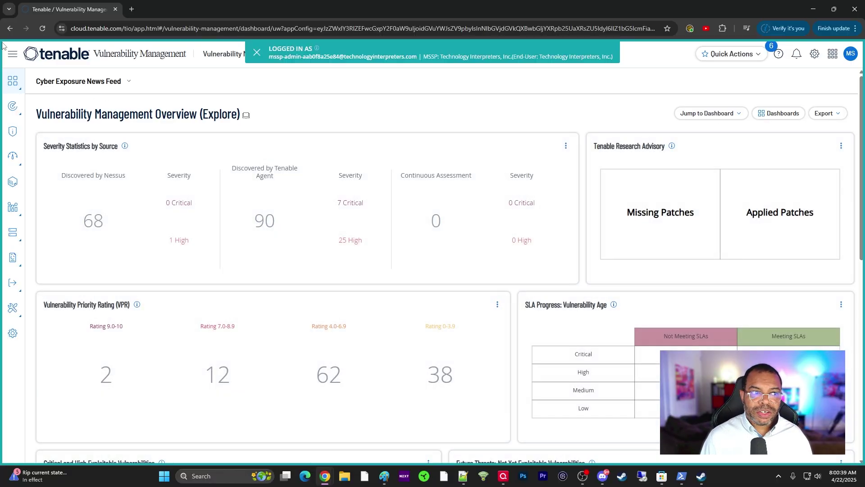
pyautogui.click(13, 54)
pyautogui.moveTo(72, 106)
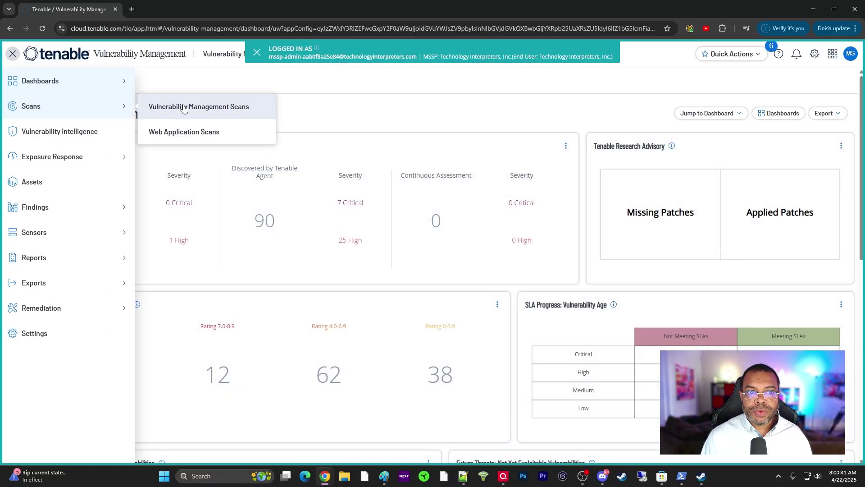
pyautogui.click(164, 111)
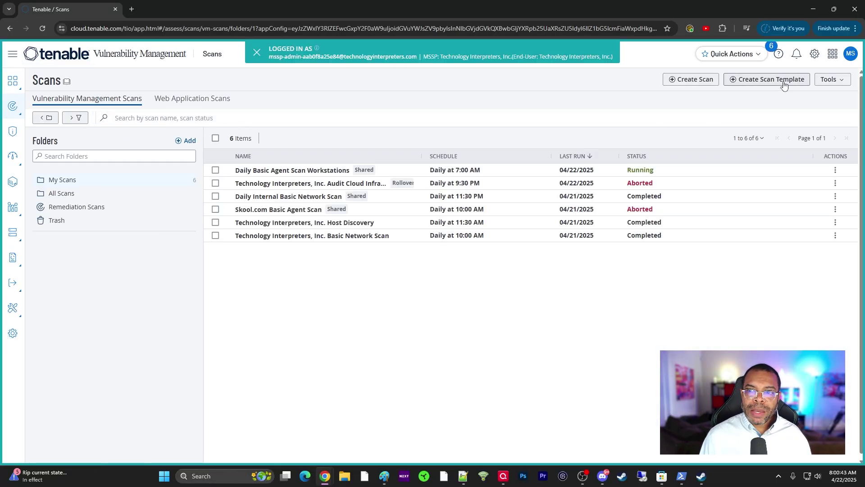
# Step: Start a new scan and switch the template list from Nessus Agent to Nessus Scanner
pyautogui.click(679, 82)
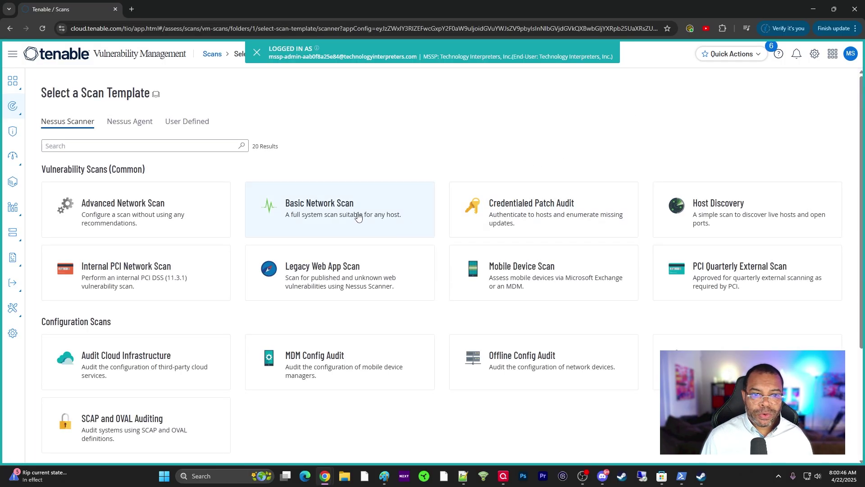
pyautogui.click(126, 123)
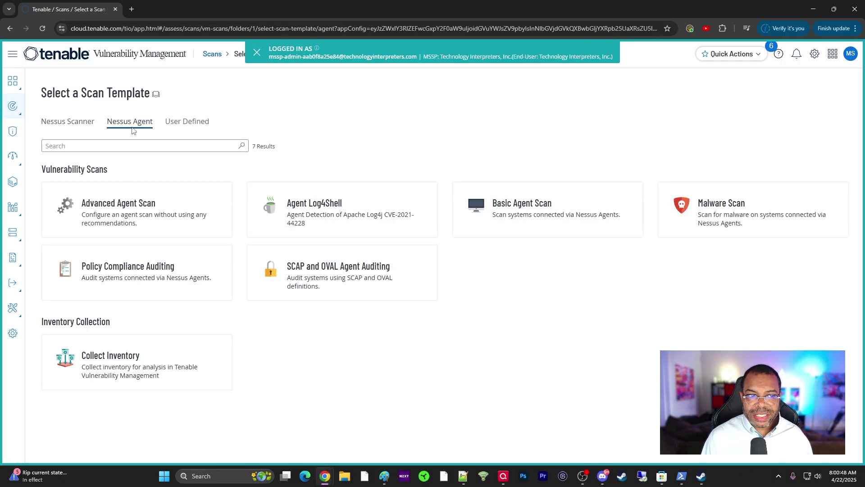
pyautogui.click(77, 123)
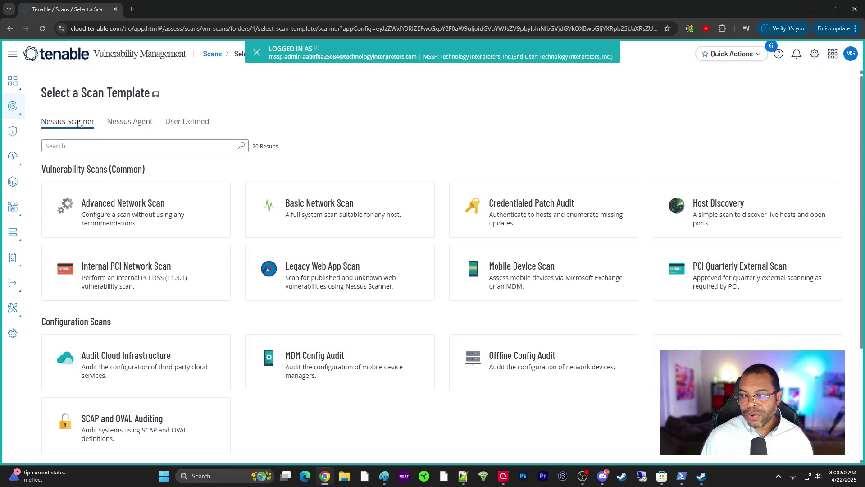
# Step: Start a Basic Network Scan and look over its Name and Description fields
pyautogui.click(339, 209)
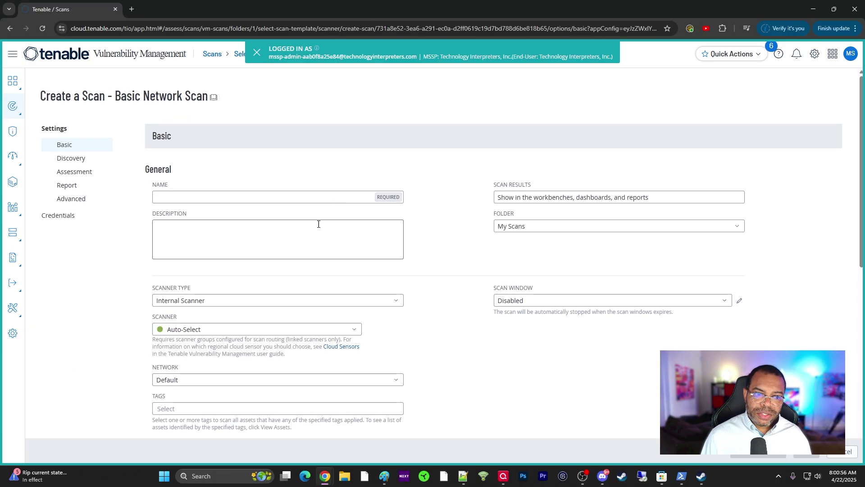
pyautogui.click(295, 199)
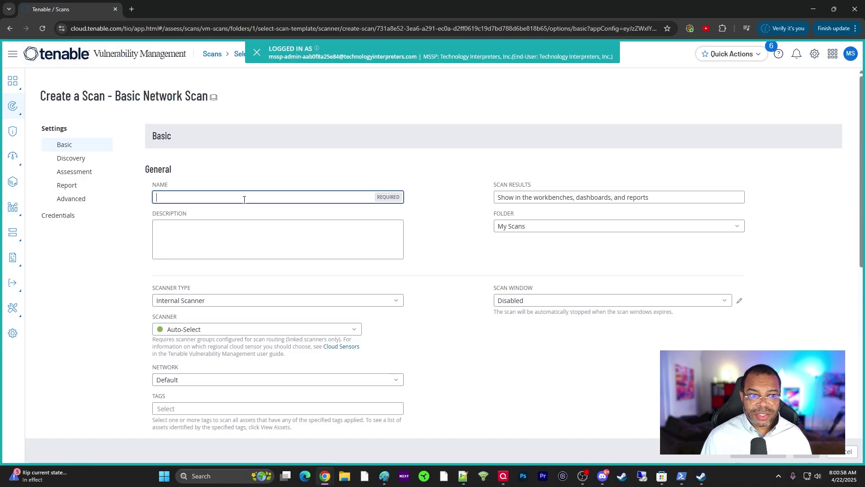
pyautogui.scroll(-1, 266, 187)
pyautogui.click(266, 192)
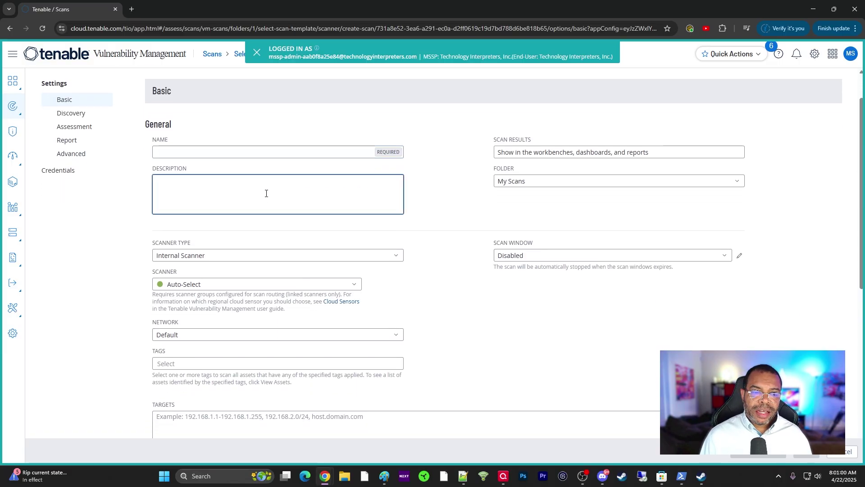
pyautogui.scroll(-2, 282, 221)
# Step: Set Scanner Type to Tenable Cloud Scanner, giving US Cloud Scanner as the scanner
pyautogui.click(205, 167)
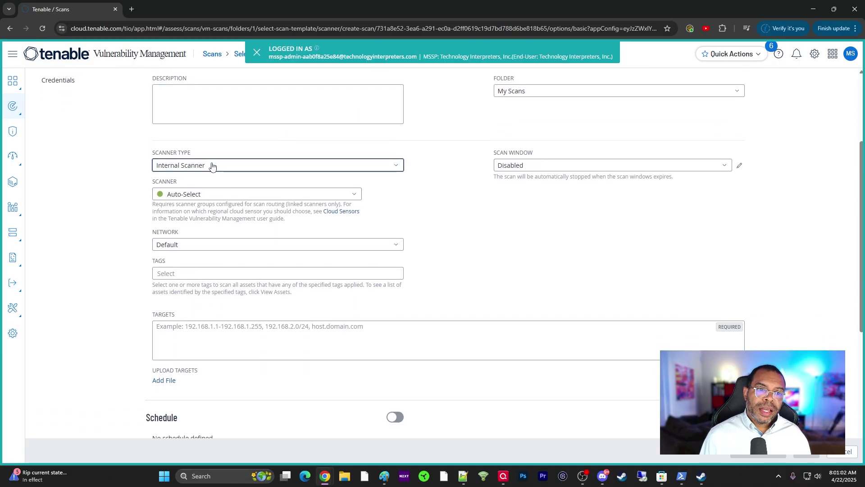
pyautogui.click(439, 208)
pyautogui.scroll(1, 421, 224)
pyautogui.click(198, 211)
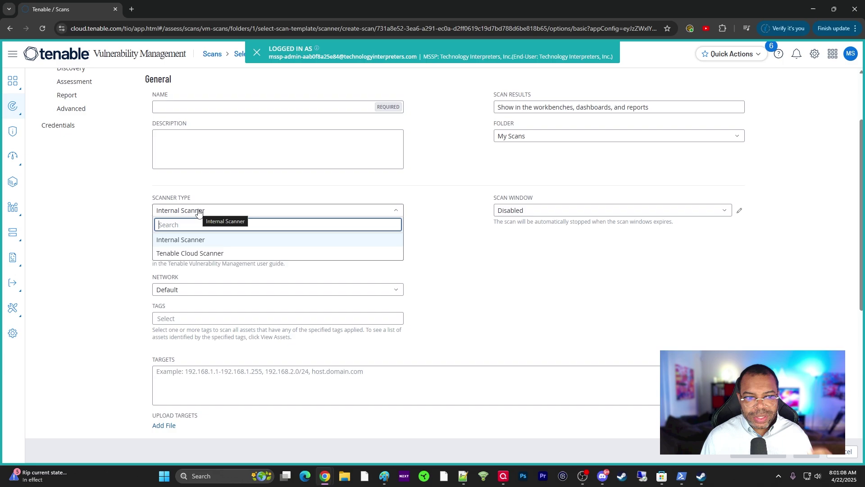
pyautogui.click(247, 194)
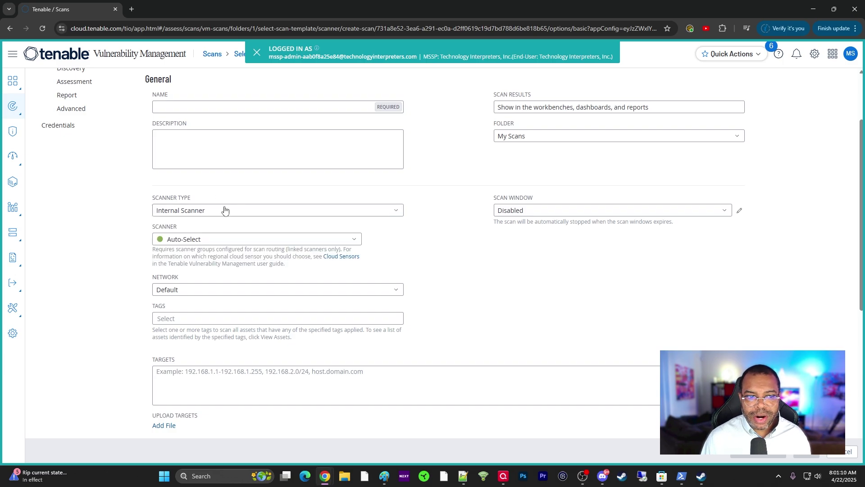
pyautogui.click(221, 210)
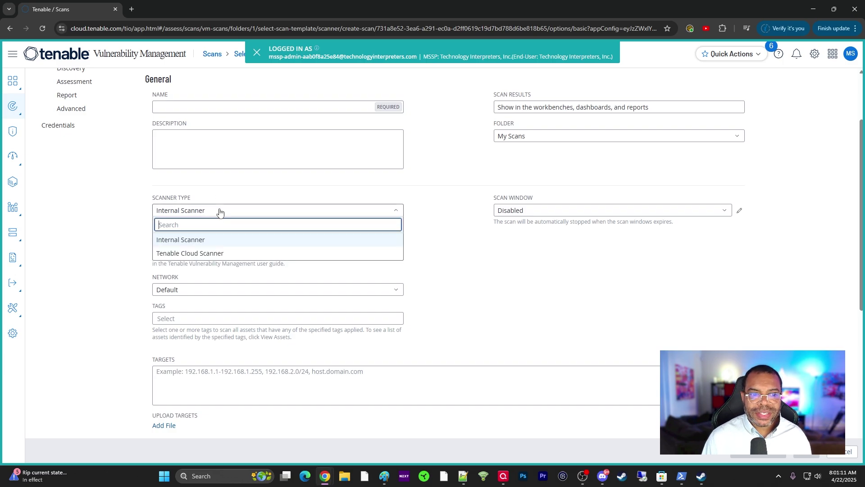
pyautogui.click(200, 253)
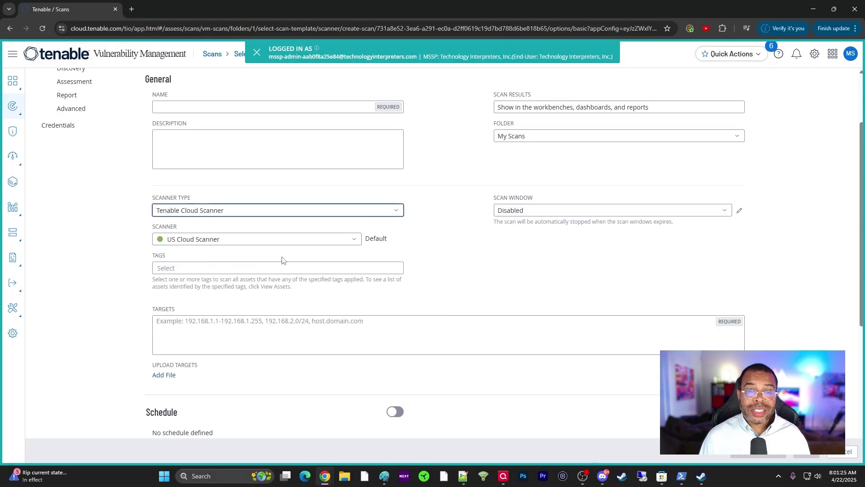
pyautogui.click(234, 241)
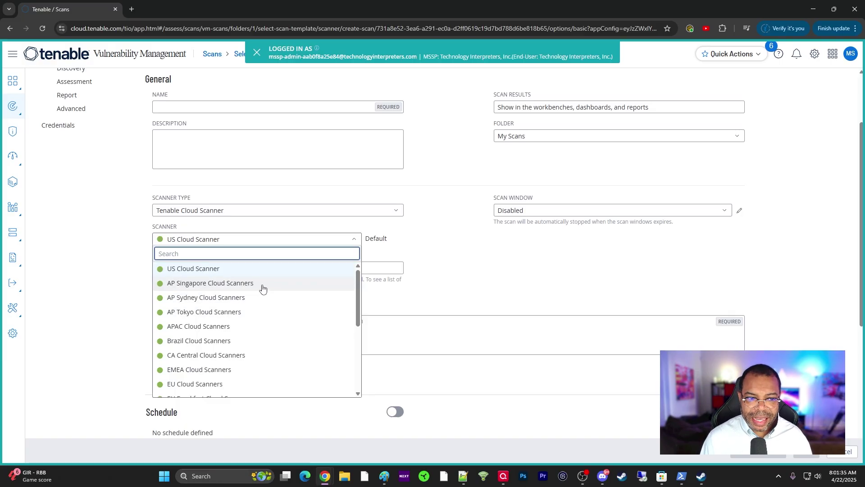
pyautogui.click(201, 270)
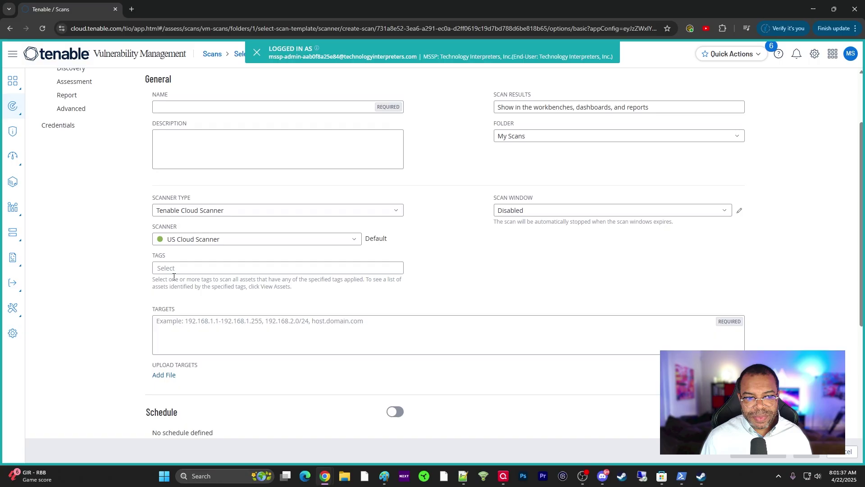
pyautogui.click(205, 268)
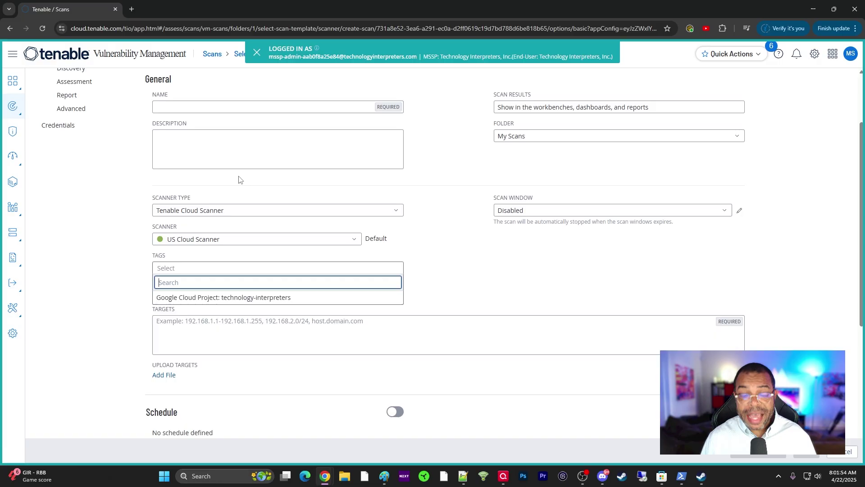
pyautogui.click(472, 260)
pyautogui.click(218, 269)
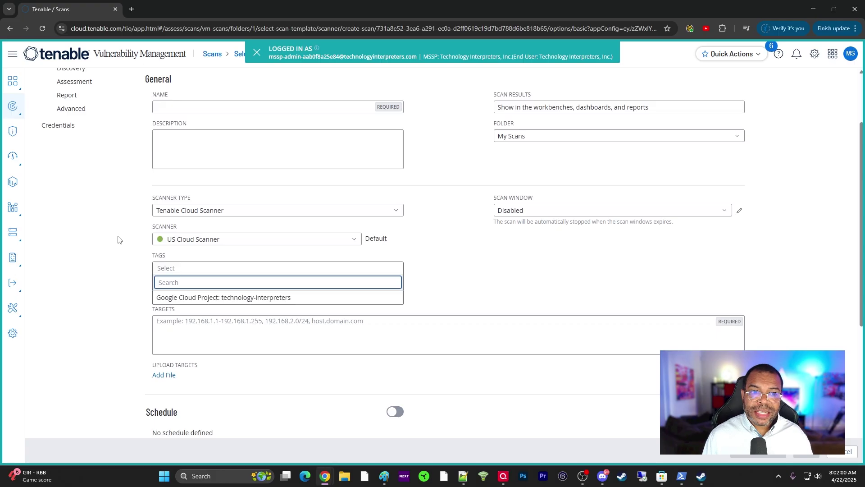
pyautogui.click(116, 273)
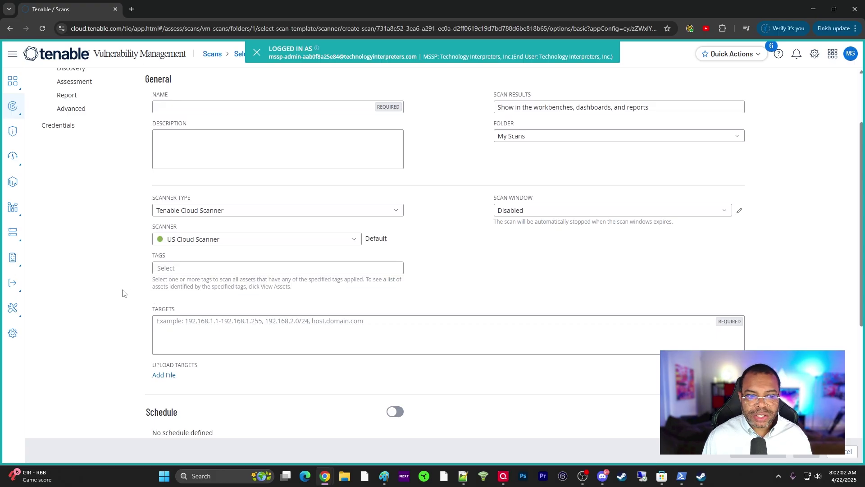
pyautogui.click(222, 330)
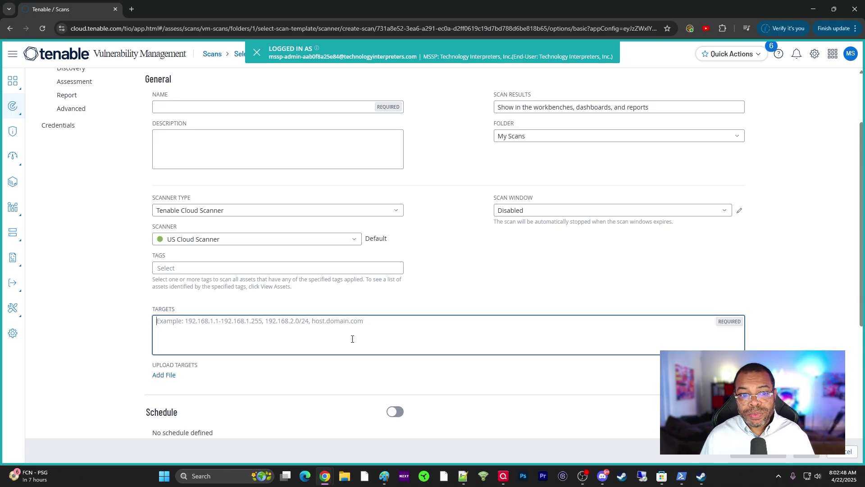
pyautogui.scroll(-2, 352, 339)
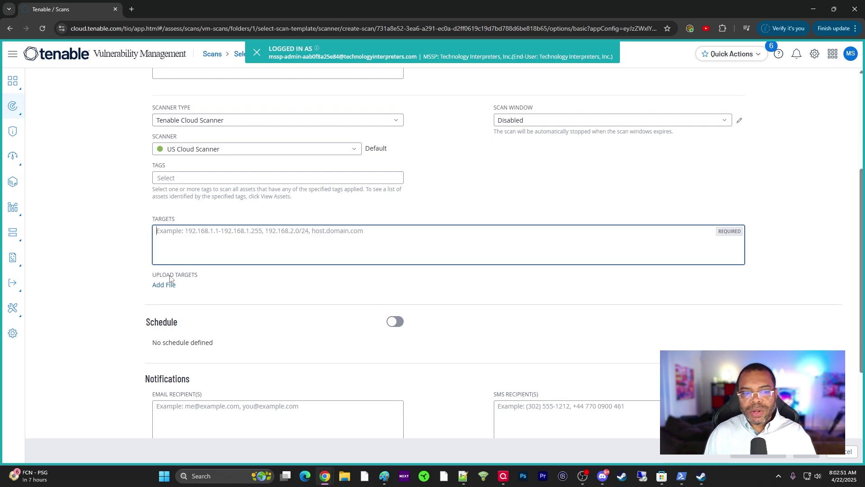
pyautogui.scroll(-1, 180, 289)
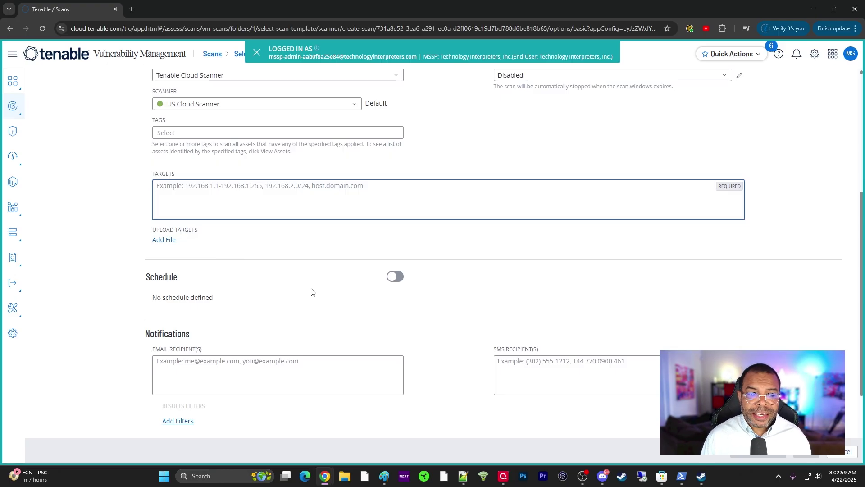
# Step: Turn on the schedule keeping Once frequency, and review notification recipients and user permissions
pyautogui.click(397, 276)
pyautogui.scroll(-3, 406, 295)
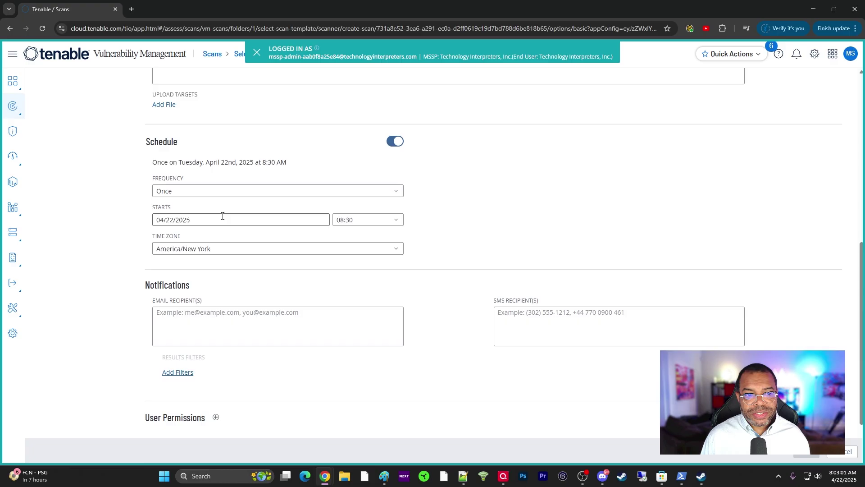
pyautogui.click(226, 192)
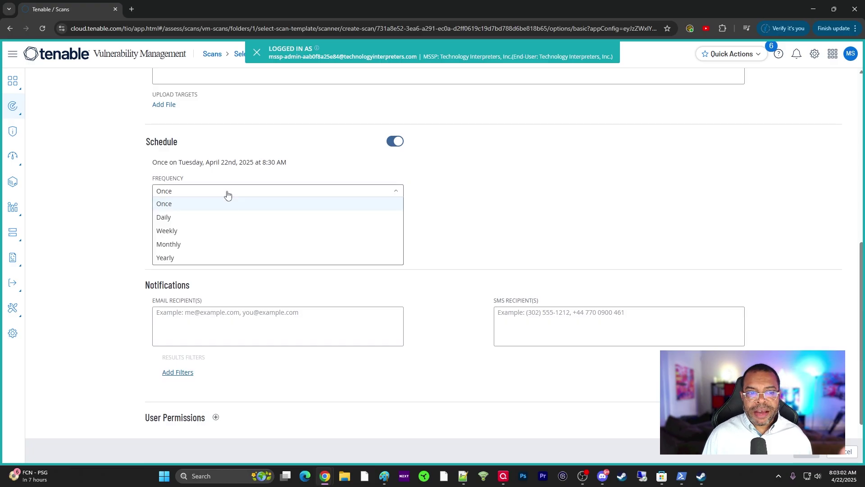
pyautogui.click(490, 190)
pyautogui.scroll(-1, 486, 221)
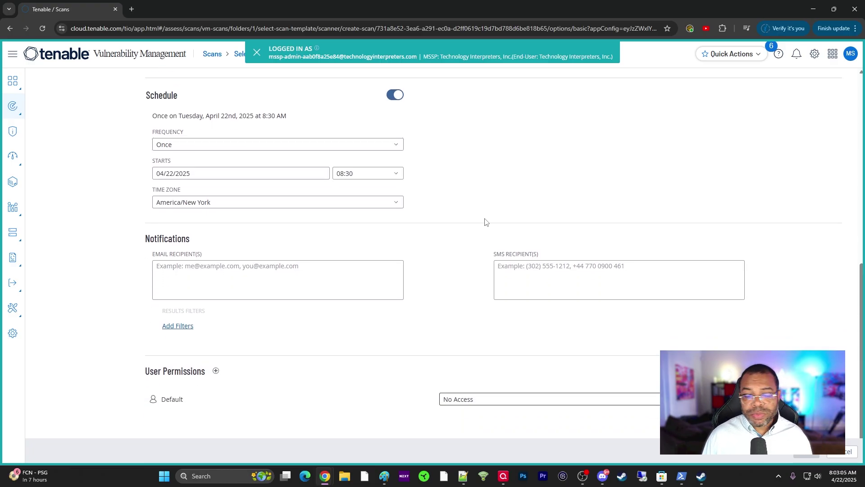
pyautogui.scroll(-1, 485, 222)
pyautogui.click(315, 245)
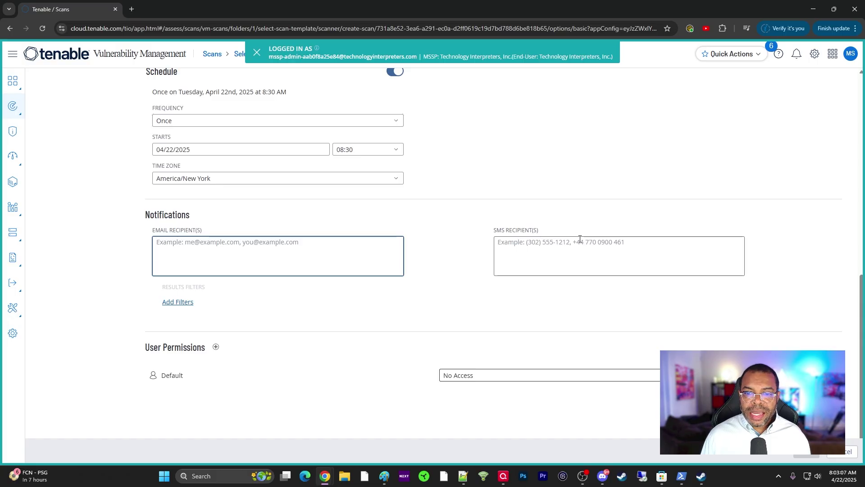
pyautogui.click(450, 376)
pyautogui.scroll(6, 460, 245)
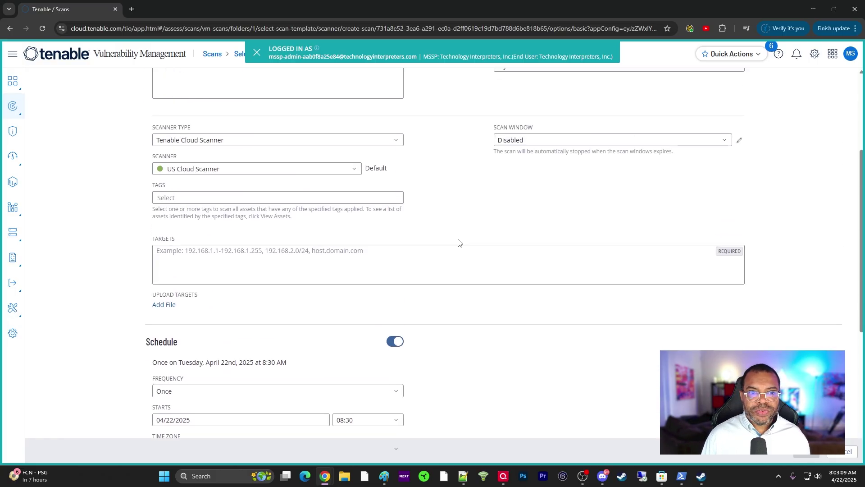
pyautogui.scroll(4, 451, 242)
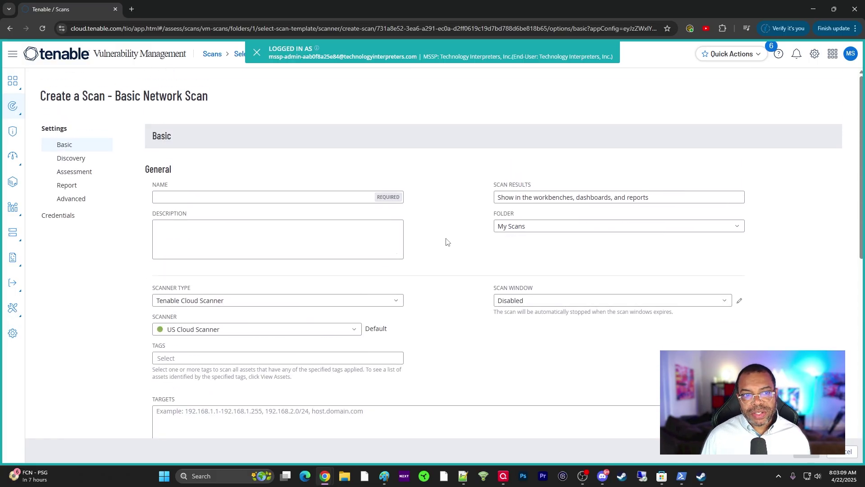
# Step: Abandon the draft and start a new Host Discovery scan from Create Scan
pyautogui.click(212, 58)
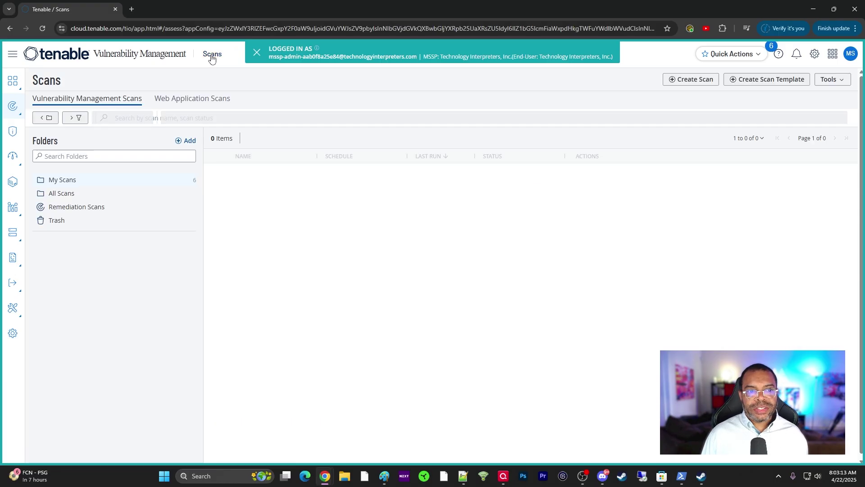
pyautogui.click(694, 79)
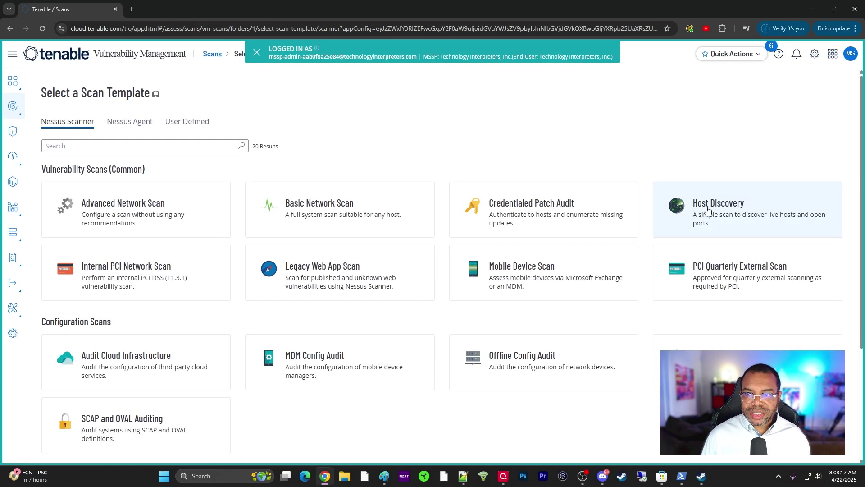
pyautogui.click(712, 212)
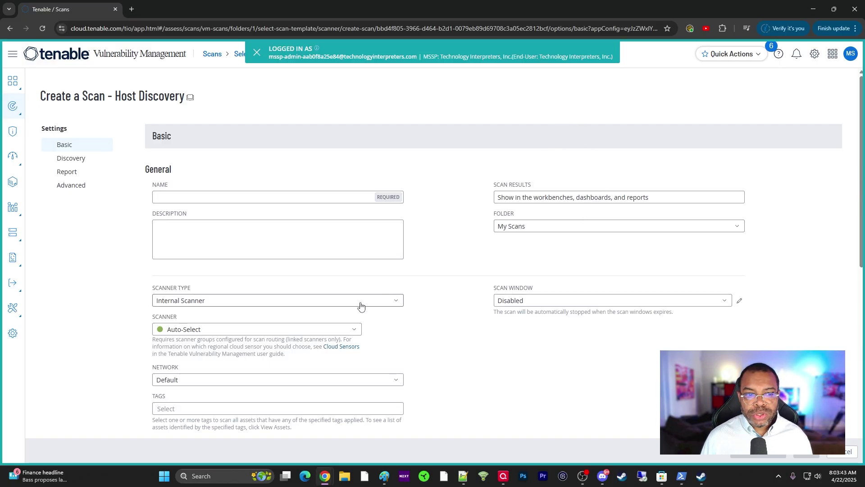
pyautogui.scroll(-2, 309, 228)
pyautogui.scroll(2, 307, 233)
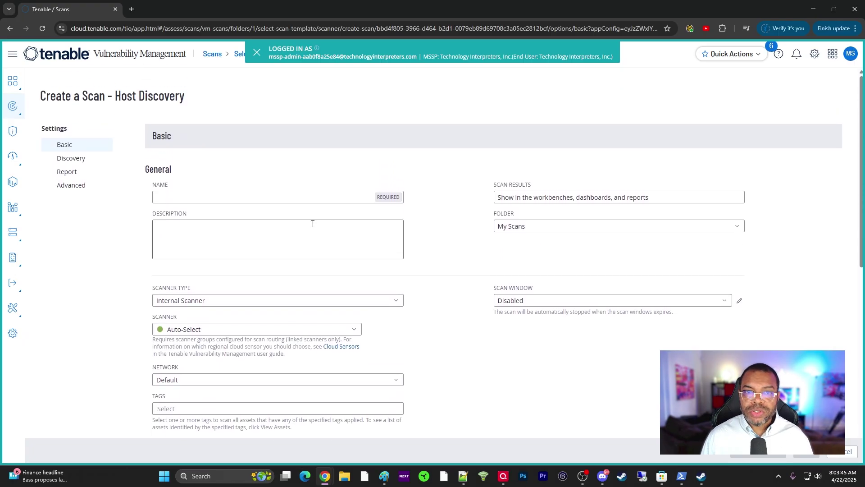
pyautogui.click(197, 233)
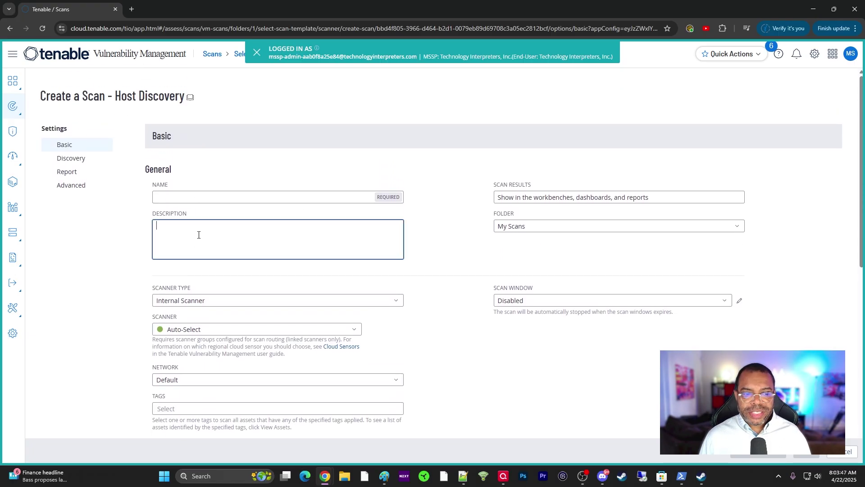
pyautogui.scroll(-2, 257, 228)
pyautogui.click(207, 211)
pyautogui.click(246, 198)
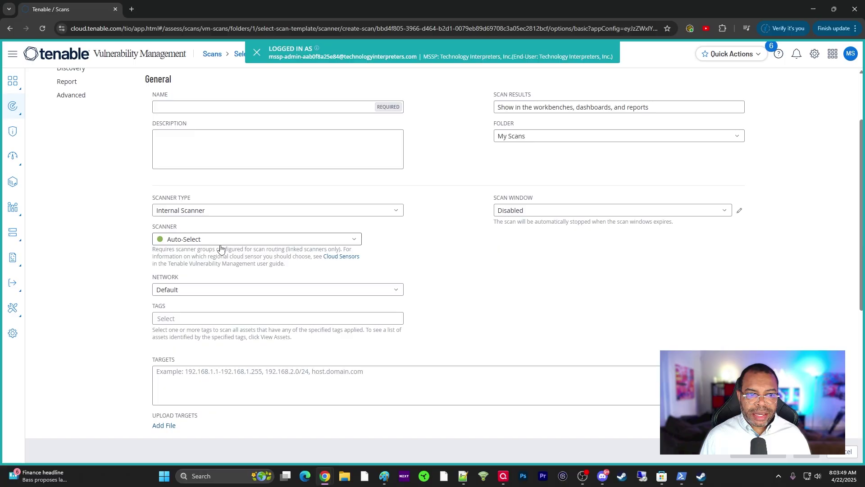
pyautogui.scroll(-2, 219, 270)
pyautogui.click(196, 293)
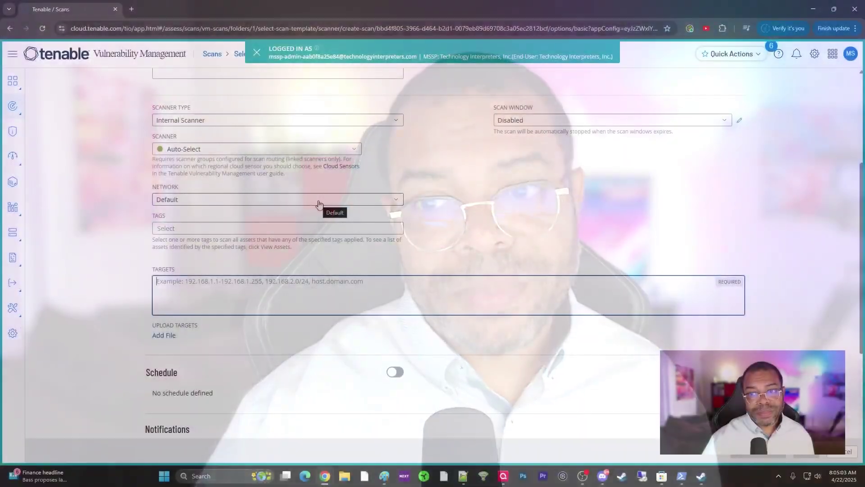
pyautogui.scroll(4, 383, 217)
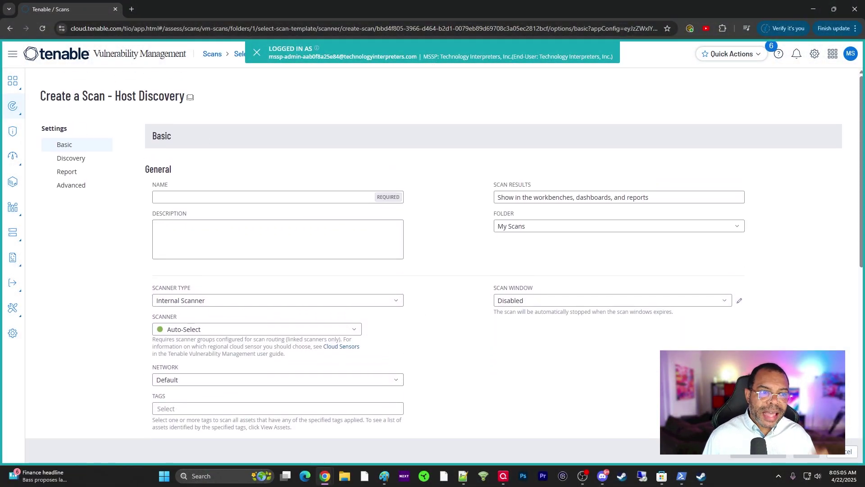
# Step: Leave the Host Discovery form and scroll through the Nessus Scanner template gallery
pyautogui.click(213, 54)
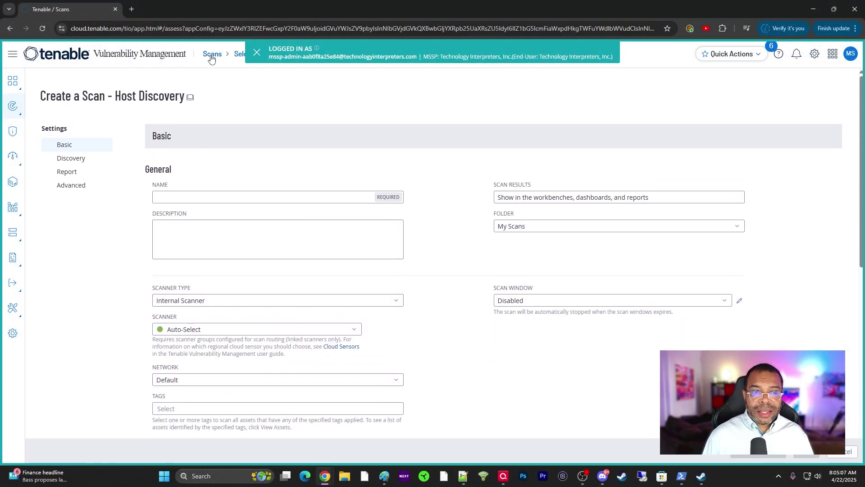
pyautogui.click(691, 80)
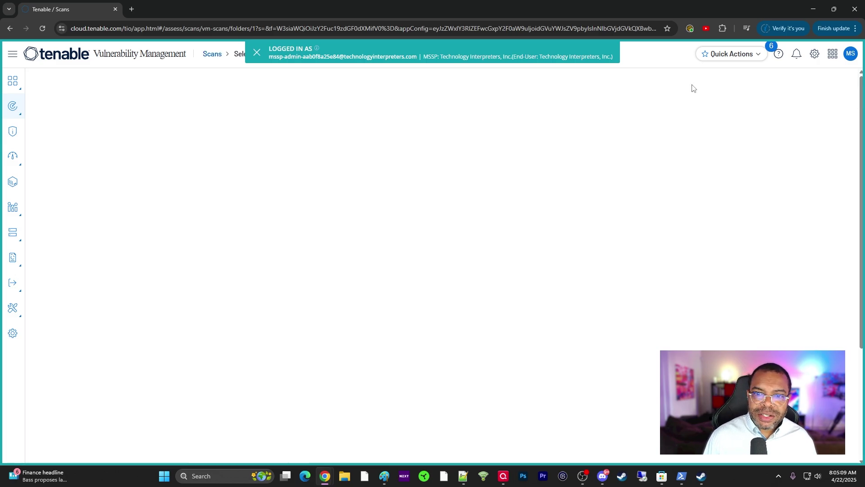
pyautogui.scroll(-2, 392, 238)
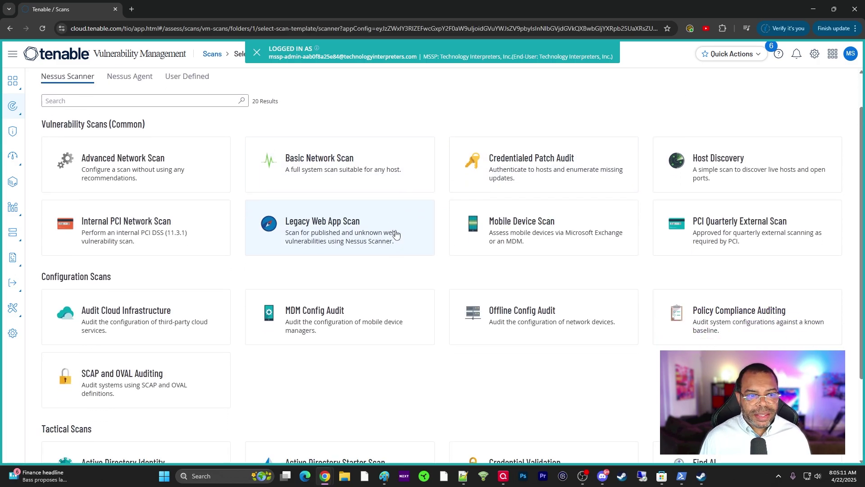
pyautogui.scroll(-2, 406, 234)
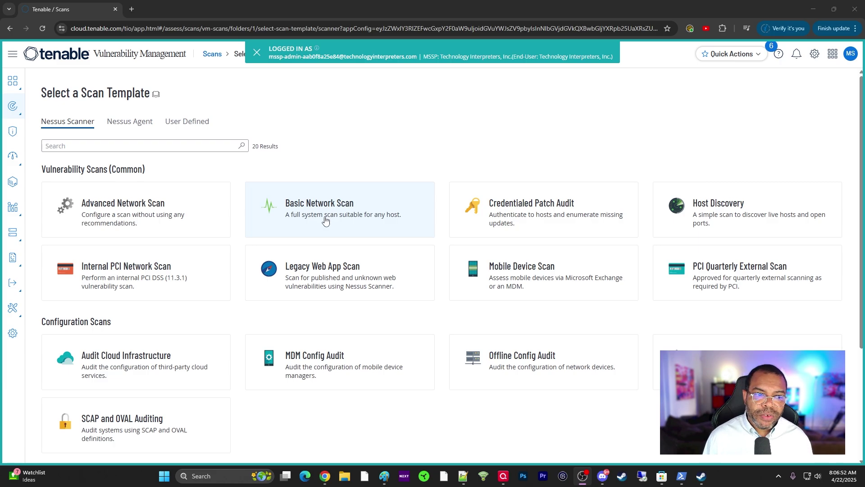
# Step: Open the Advanced Network Scan template briefly, then back out and start a Basic Network Scan
pyautogui.click(139, 220)
pyautogui.click(139, 220)
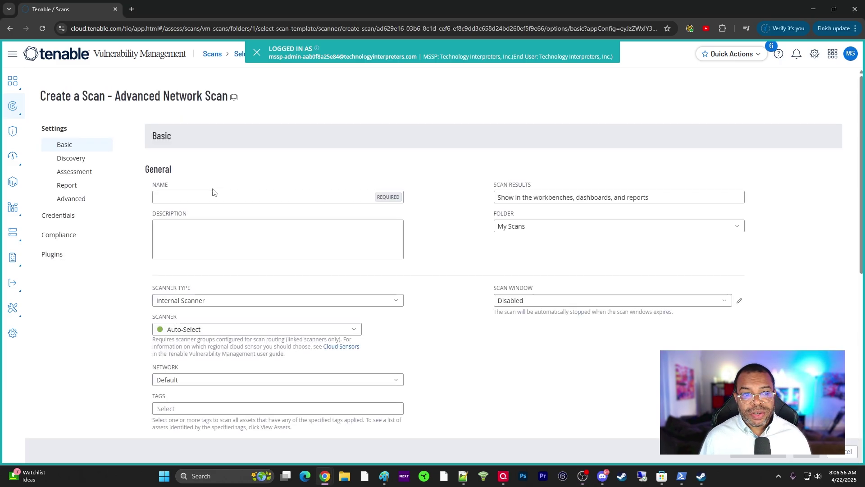
pyautogui.click(208, 55)
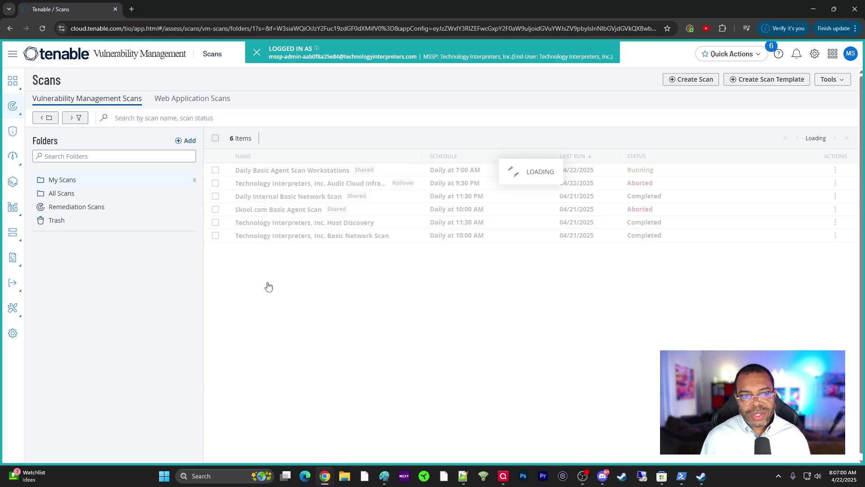
pyautogui.click(691, 78)
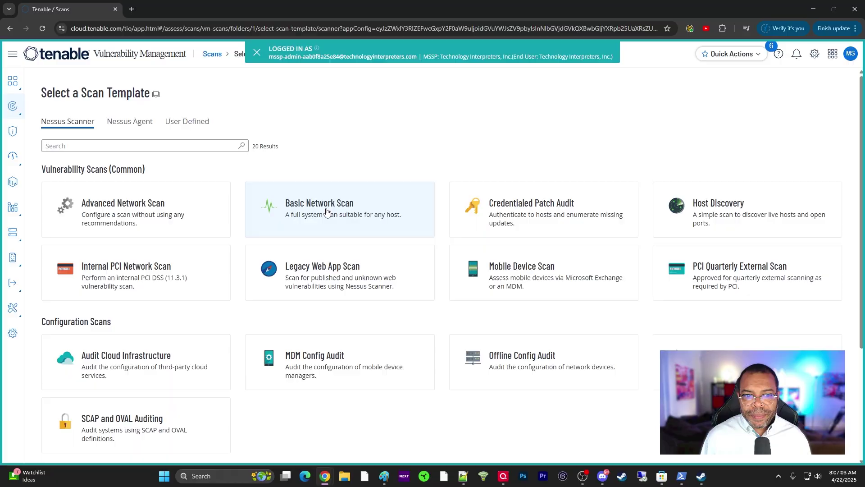
pyautogui.click(327, 211)
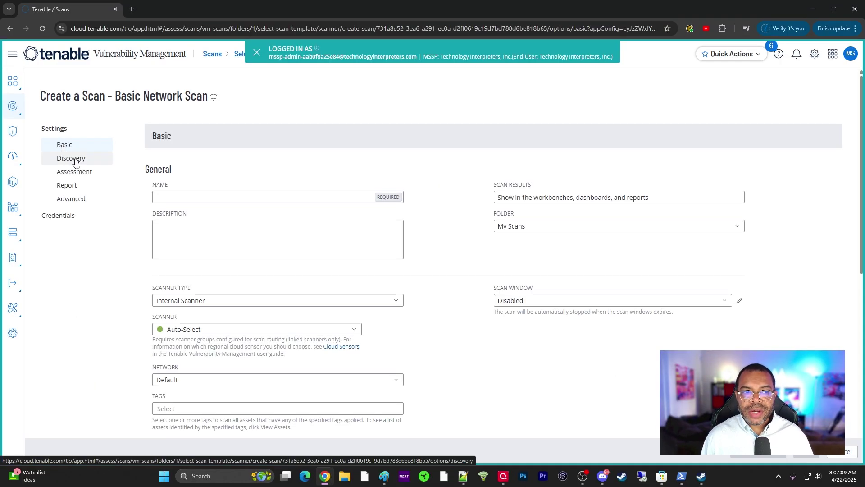
# Step: Show the Discovery settings and review the scan type choices without changing them
pyautogui.click(76, 162)
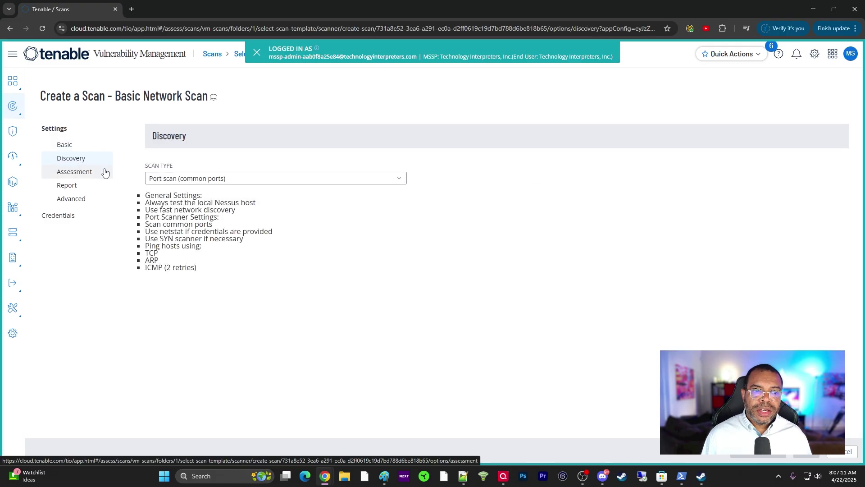
pyautogui.click(189, 178)
pyautogui.click(463, 193)
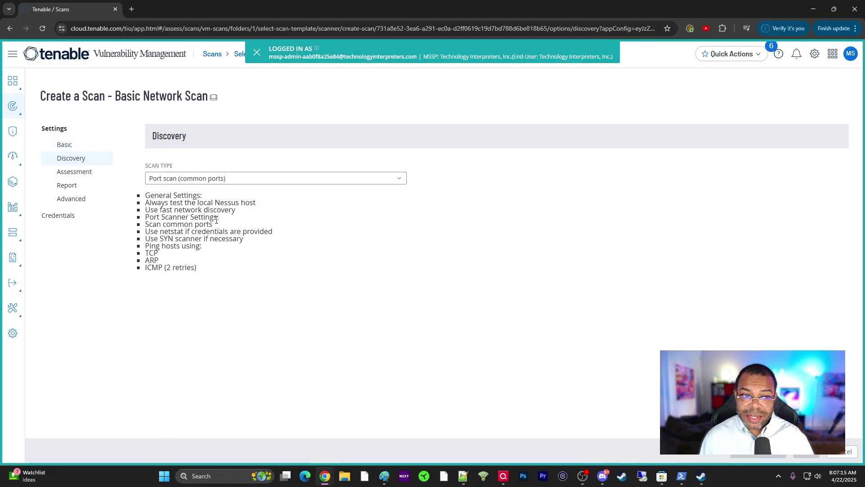
# Step: Glance at Assessment, then return to Discovery, keeping scan type Port scan (common ports)
pyautogui.click(87, 174)
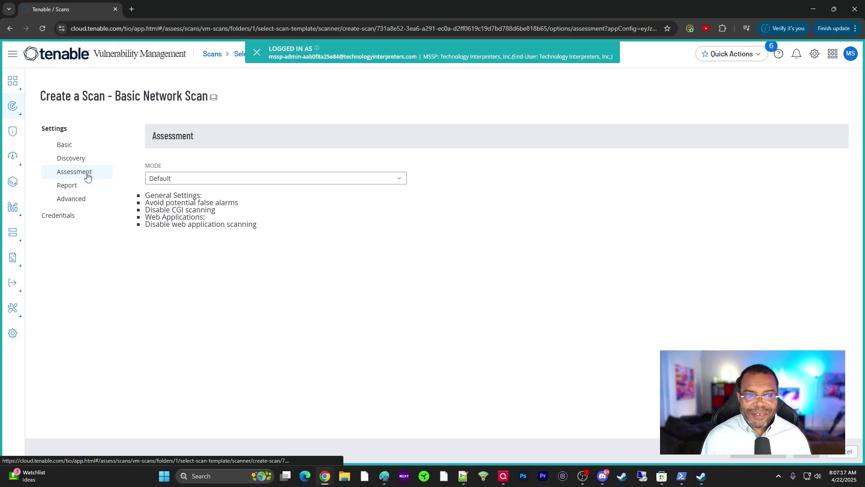
pyautogui.click(78, 160)
pyautogui.click(200, 179)
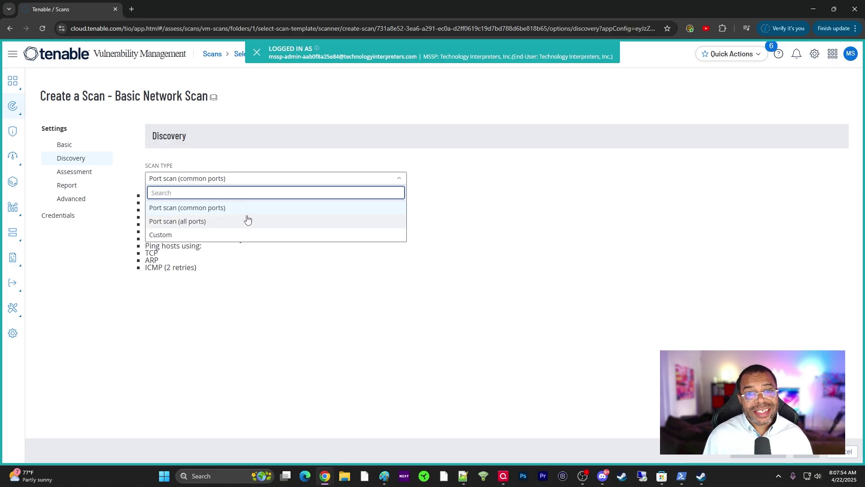
pyautogui.click(306, 300)
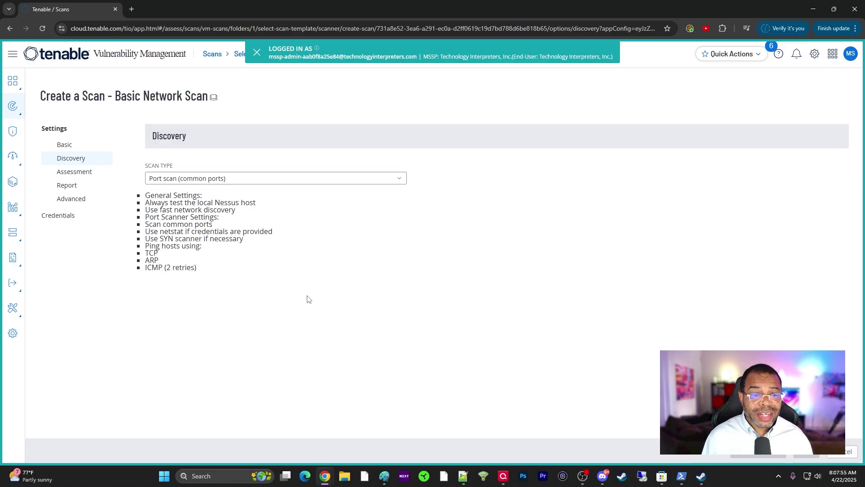
# Step: Review the available Assessment modes, leaving the mode at Default
pyautogui.click(81, 173)
pyautogui.click(196, 178)
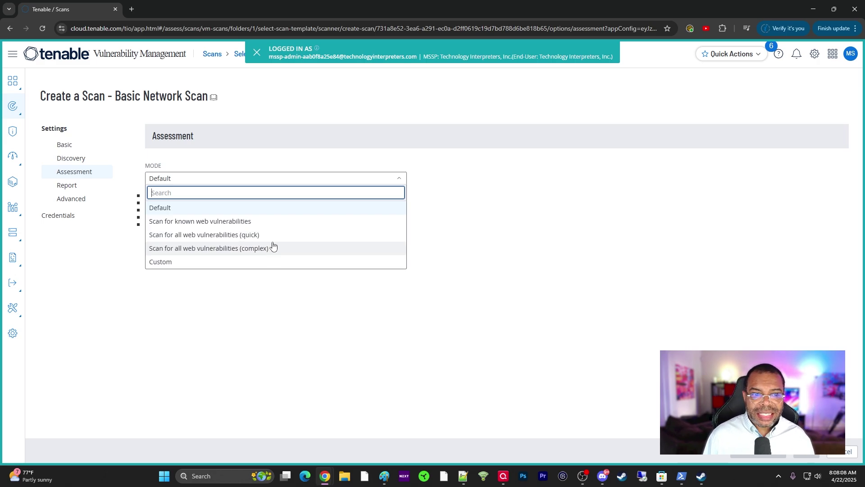
pyautogui.click(95, 243)
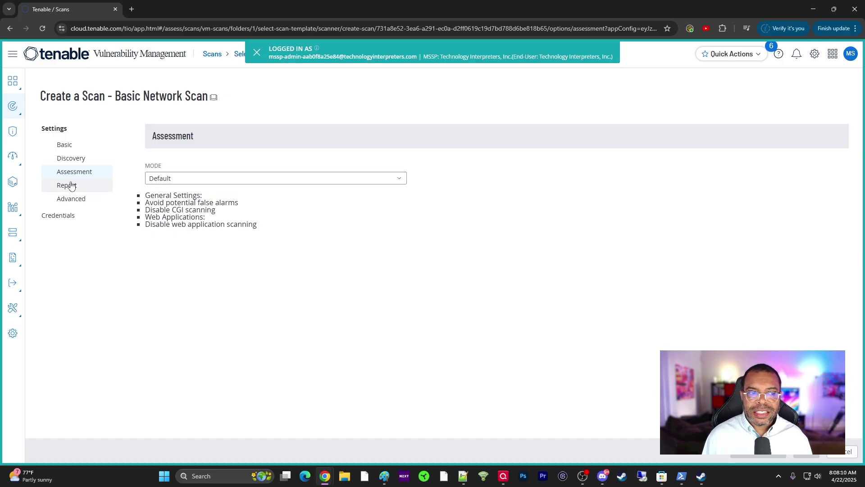
# Step: Review the Report settings, highlighting the 'normal verbosity' label, then move to Advanced
pyautogui.click(71, 186)
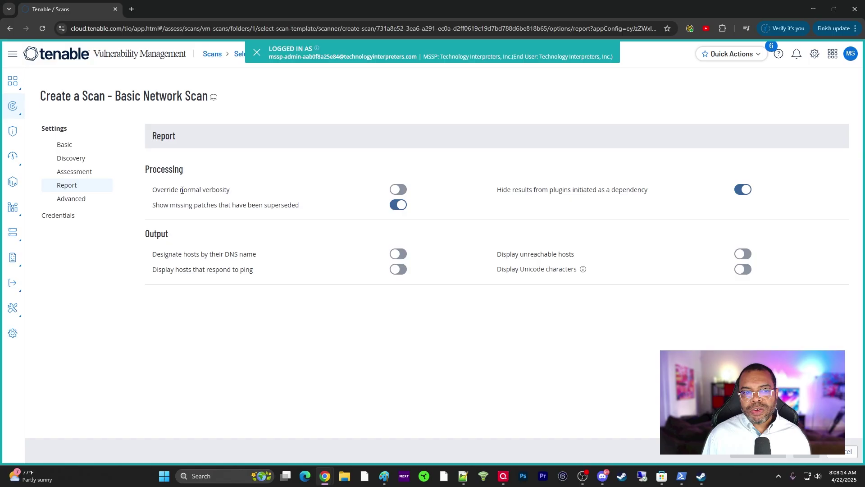
pyautogui.moveTo(181, 191); pyautogui.dragTo(233, 193)
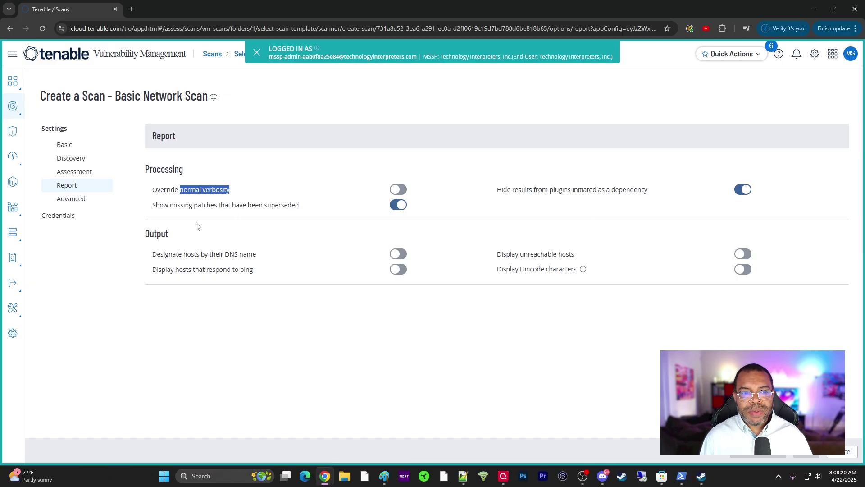
pyautogui.click(96, 199)
# Step: Check the Advanced scan mode options unchanged, then view the empty Credentials page
pyautogui.click(229, 187)
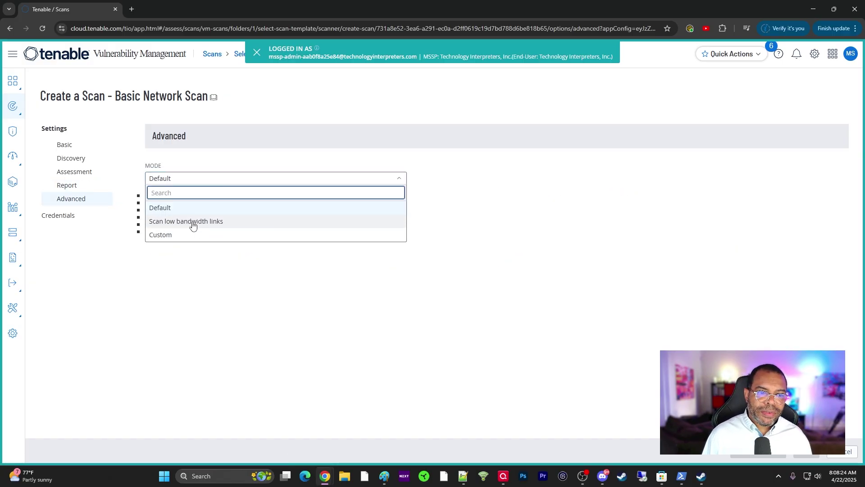
pyautogui.click(141, 274)
pyautogui.click(62, 217)
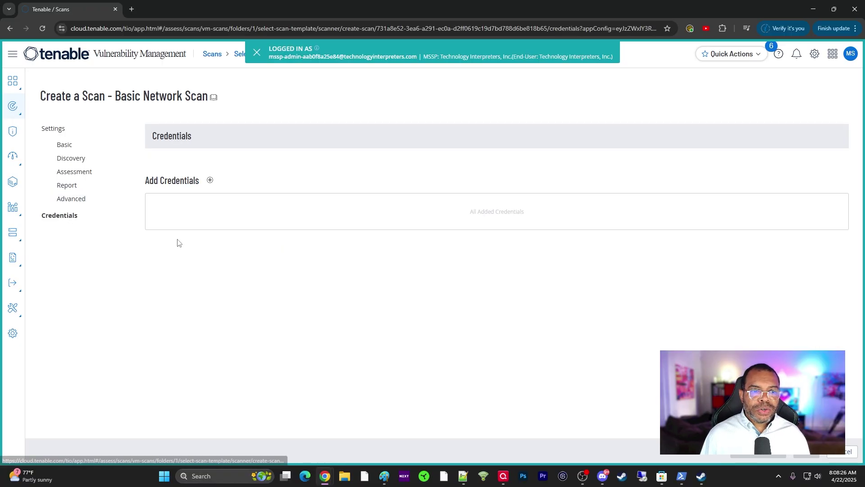